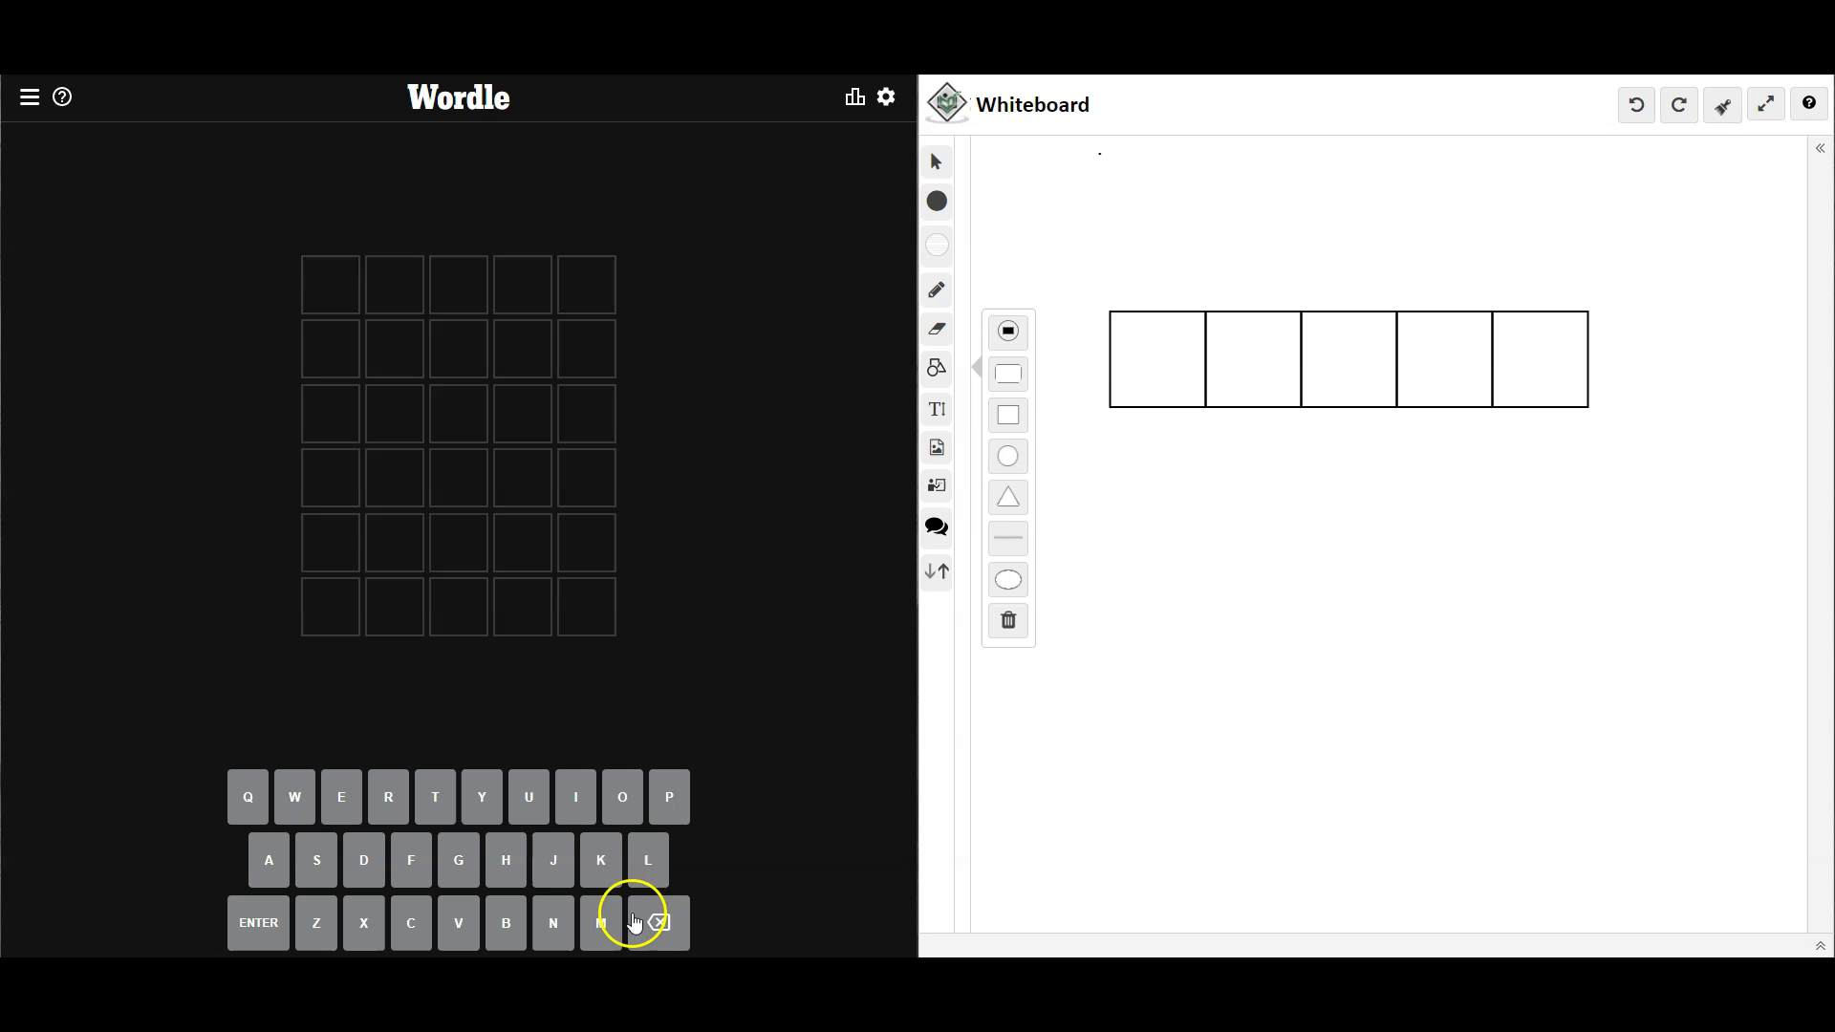
Guess MINTY first, showing I present but misplaced and M, N, T, Y absent
left_click(601, 921)
left_click(575, 799)
left_click(569, 938)
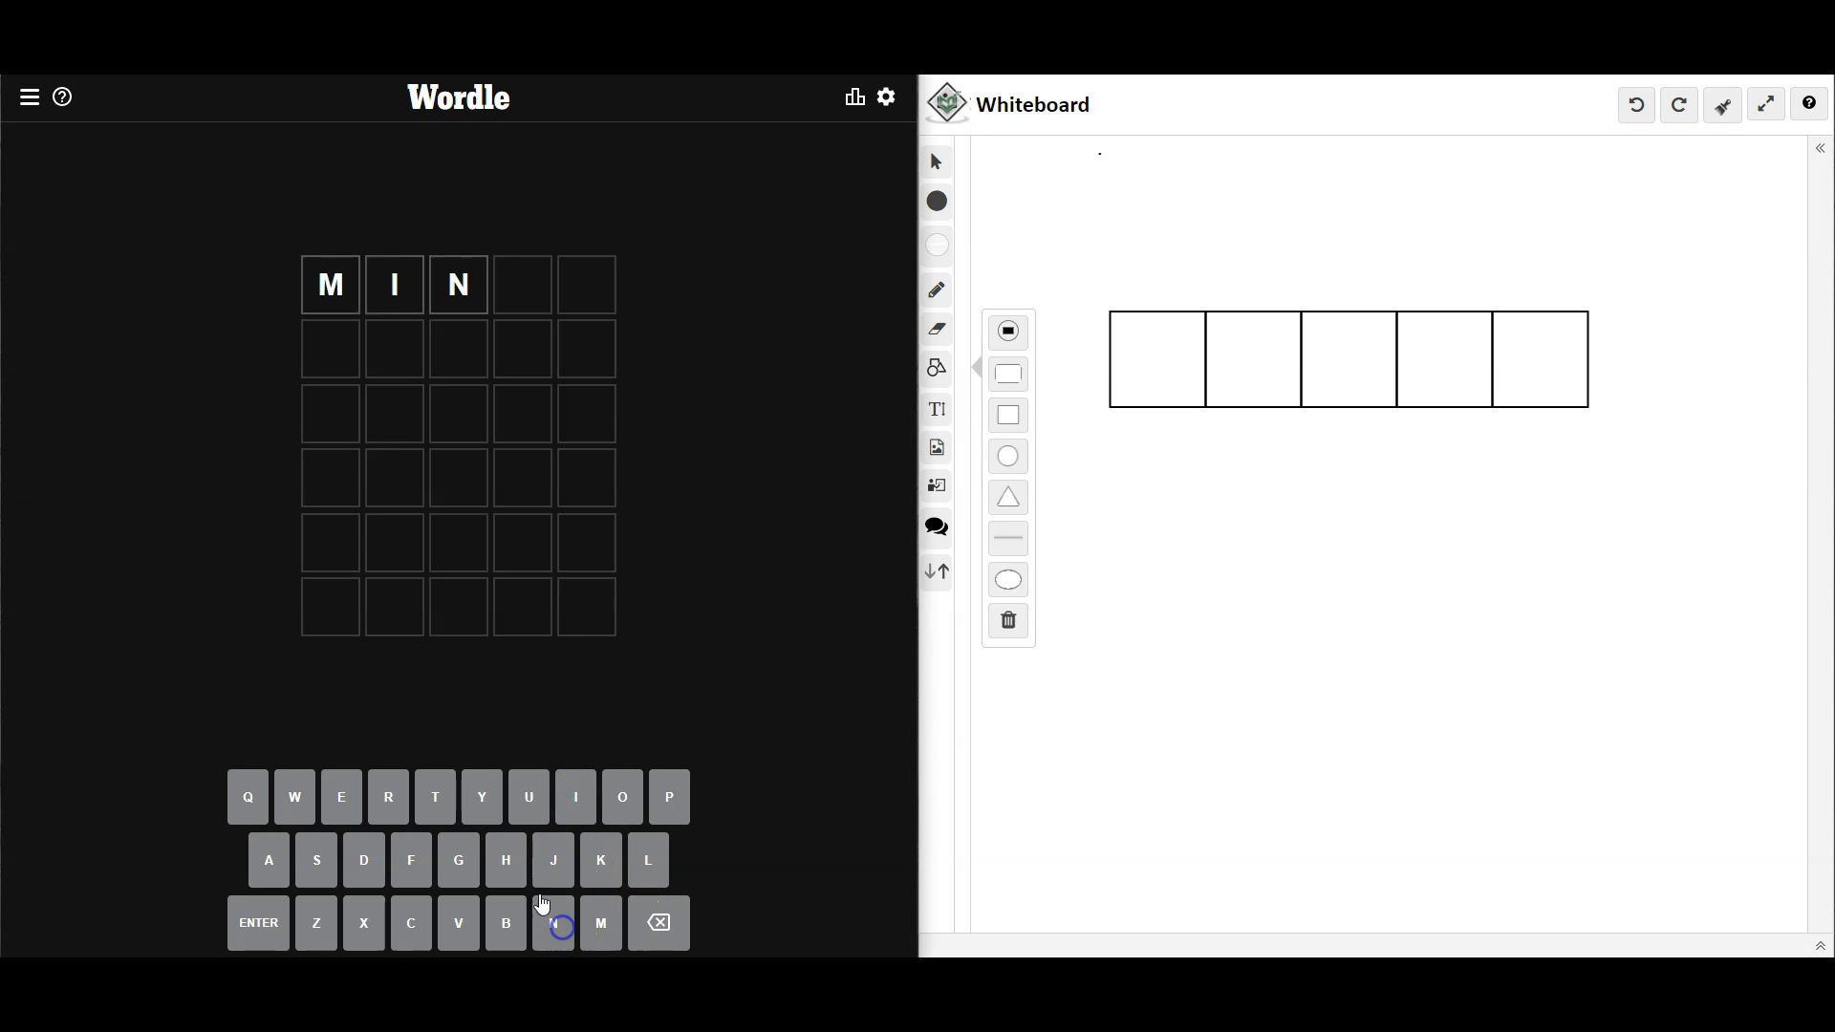
left_click(436, 799)
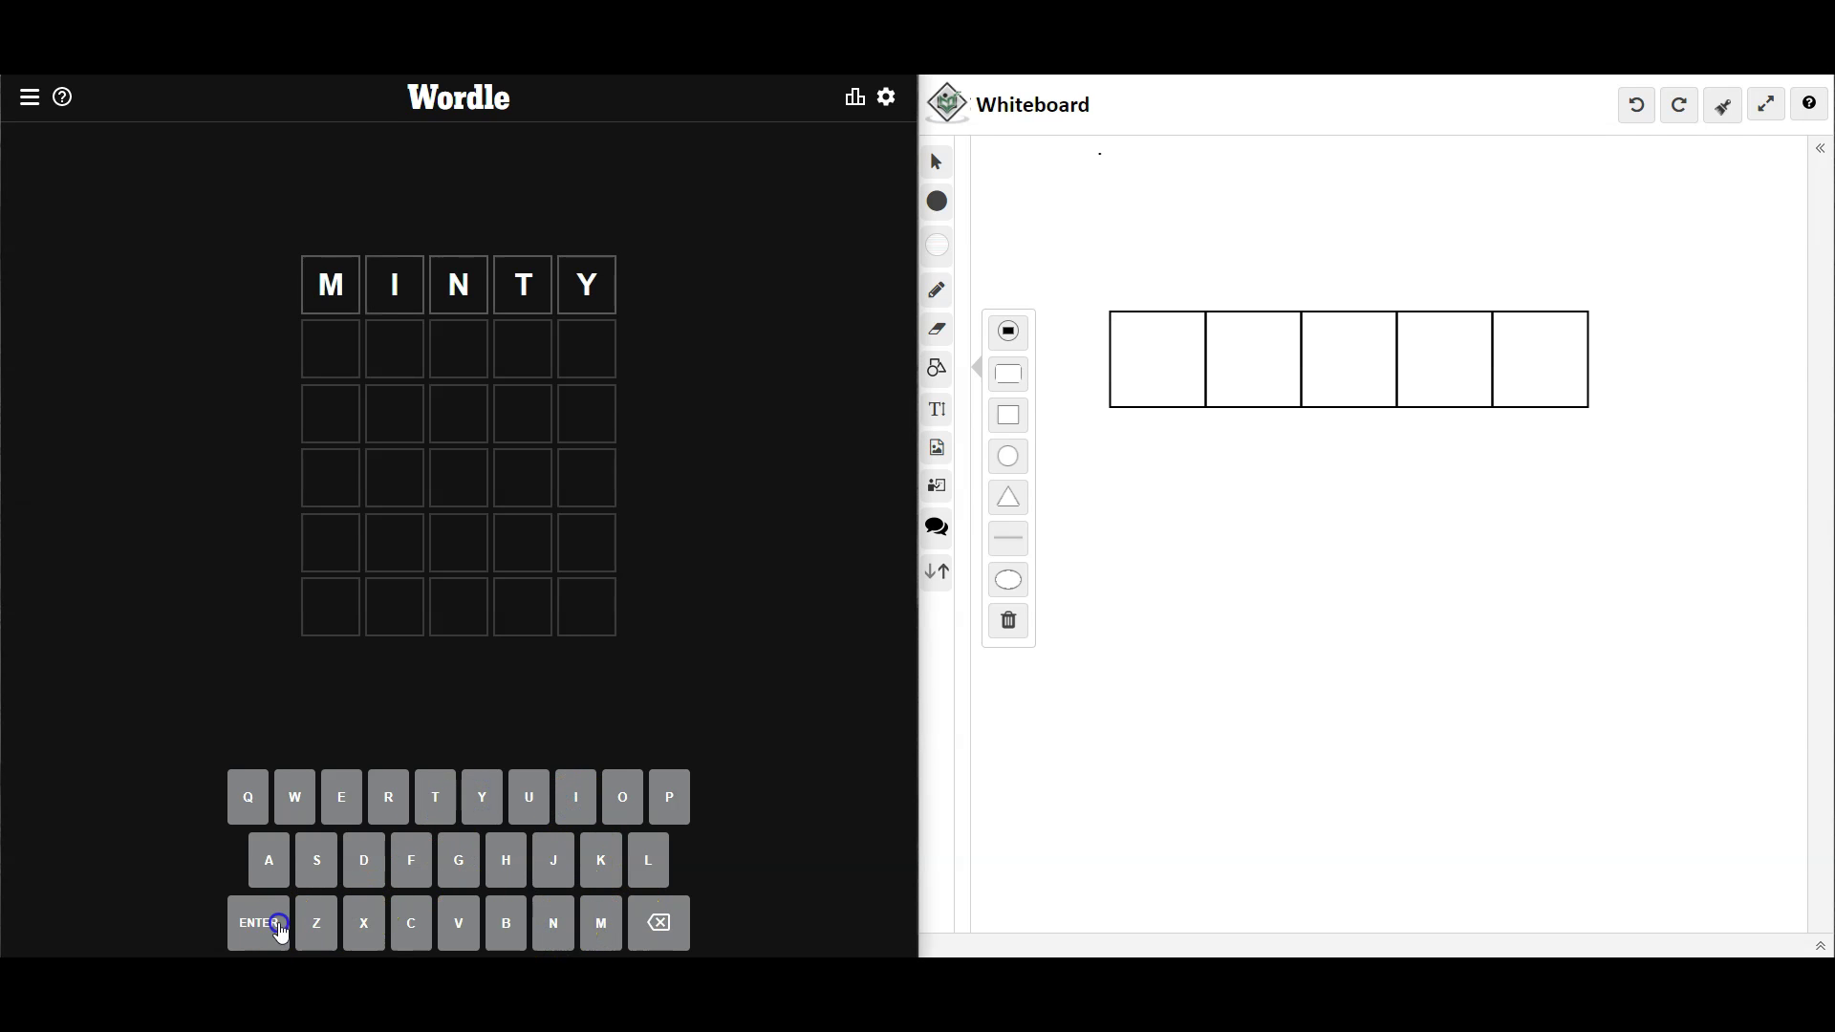
left_click(266, 925)
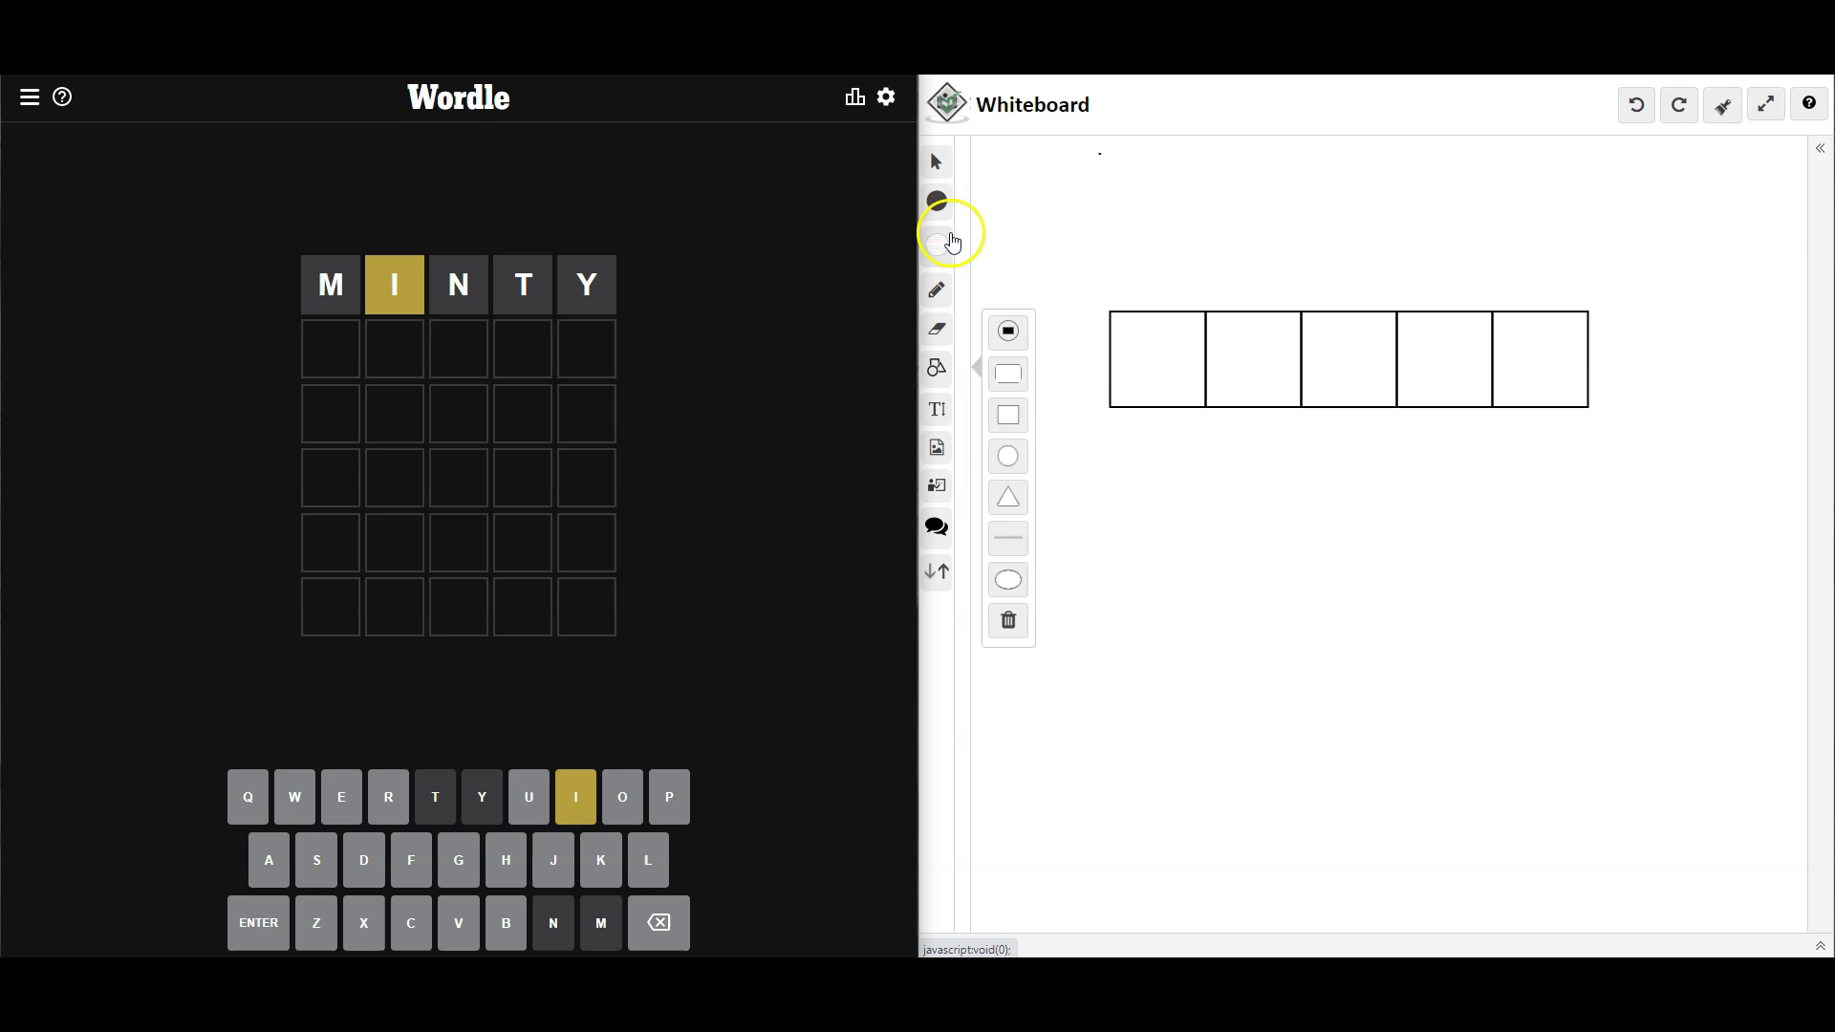
With the yellow pencil, mark I as possible under boxes 1, 3, 4 and 5
left_click(946, 291)
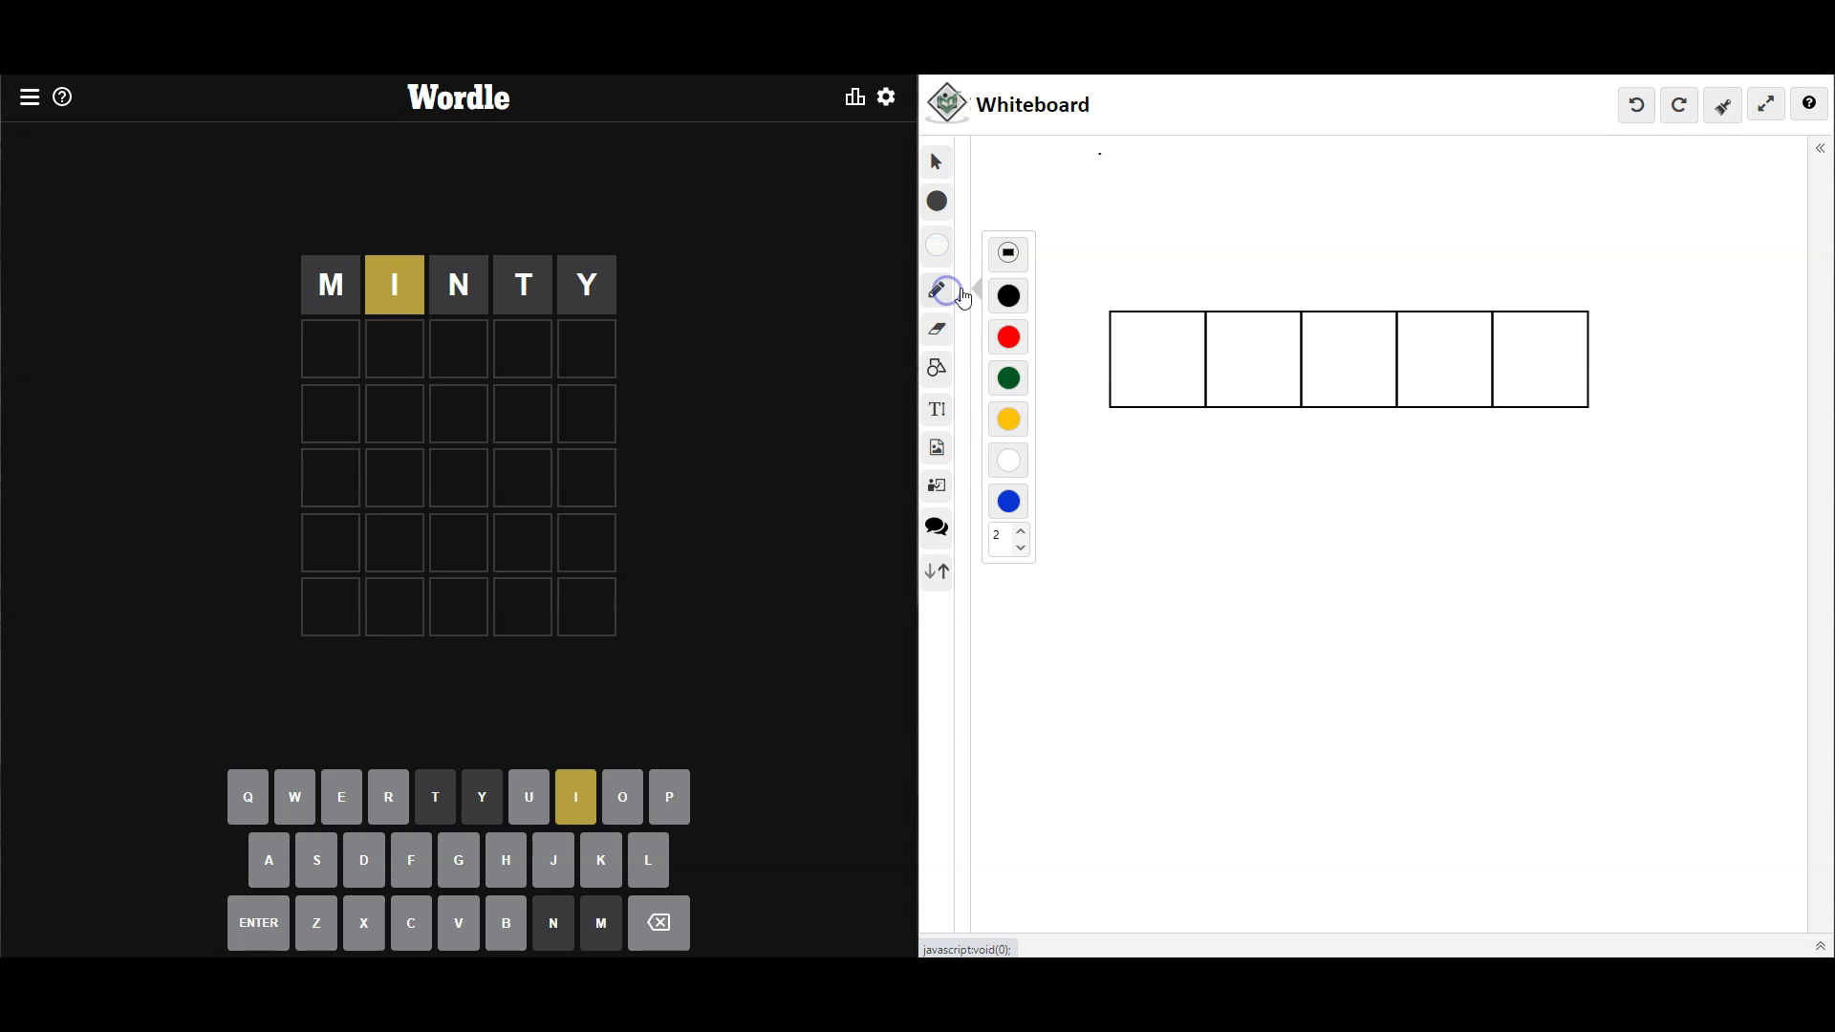
left_click(1006, 425)
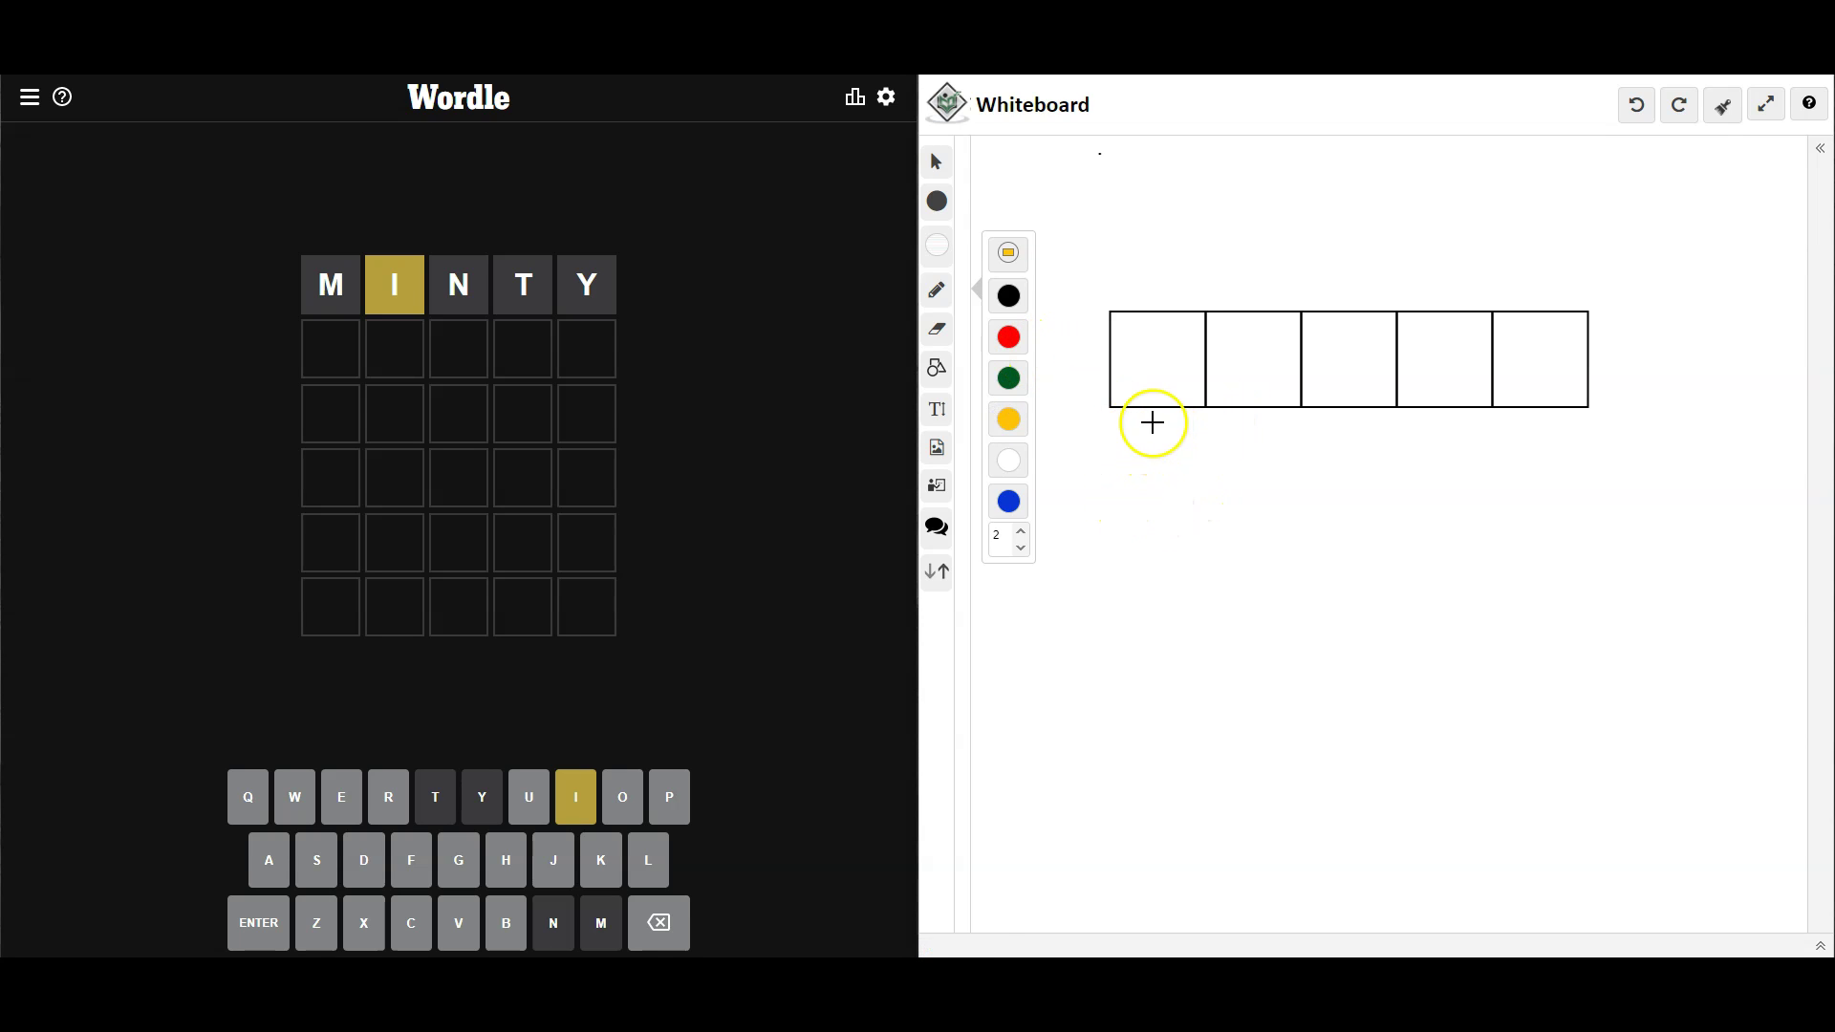
left_click_drag(1152, 426, 1197, 463)
left_click_drag(1334, 433, 1350, 458)
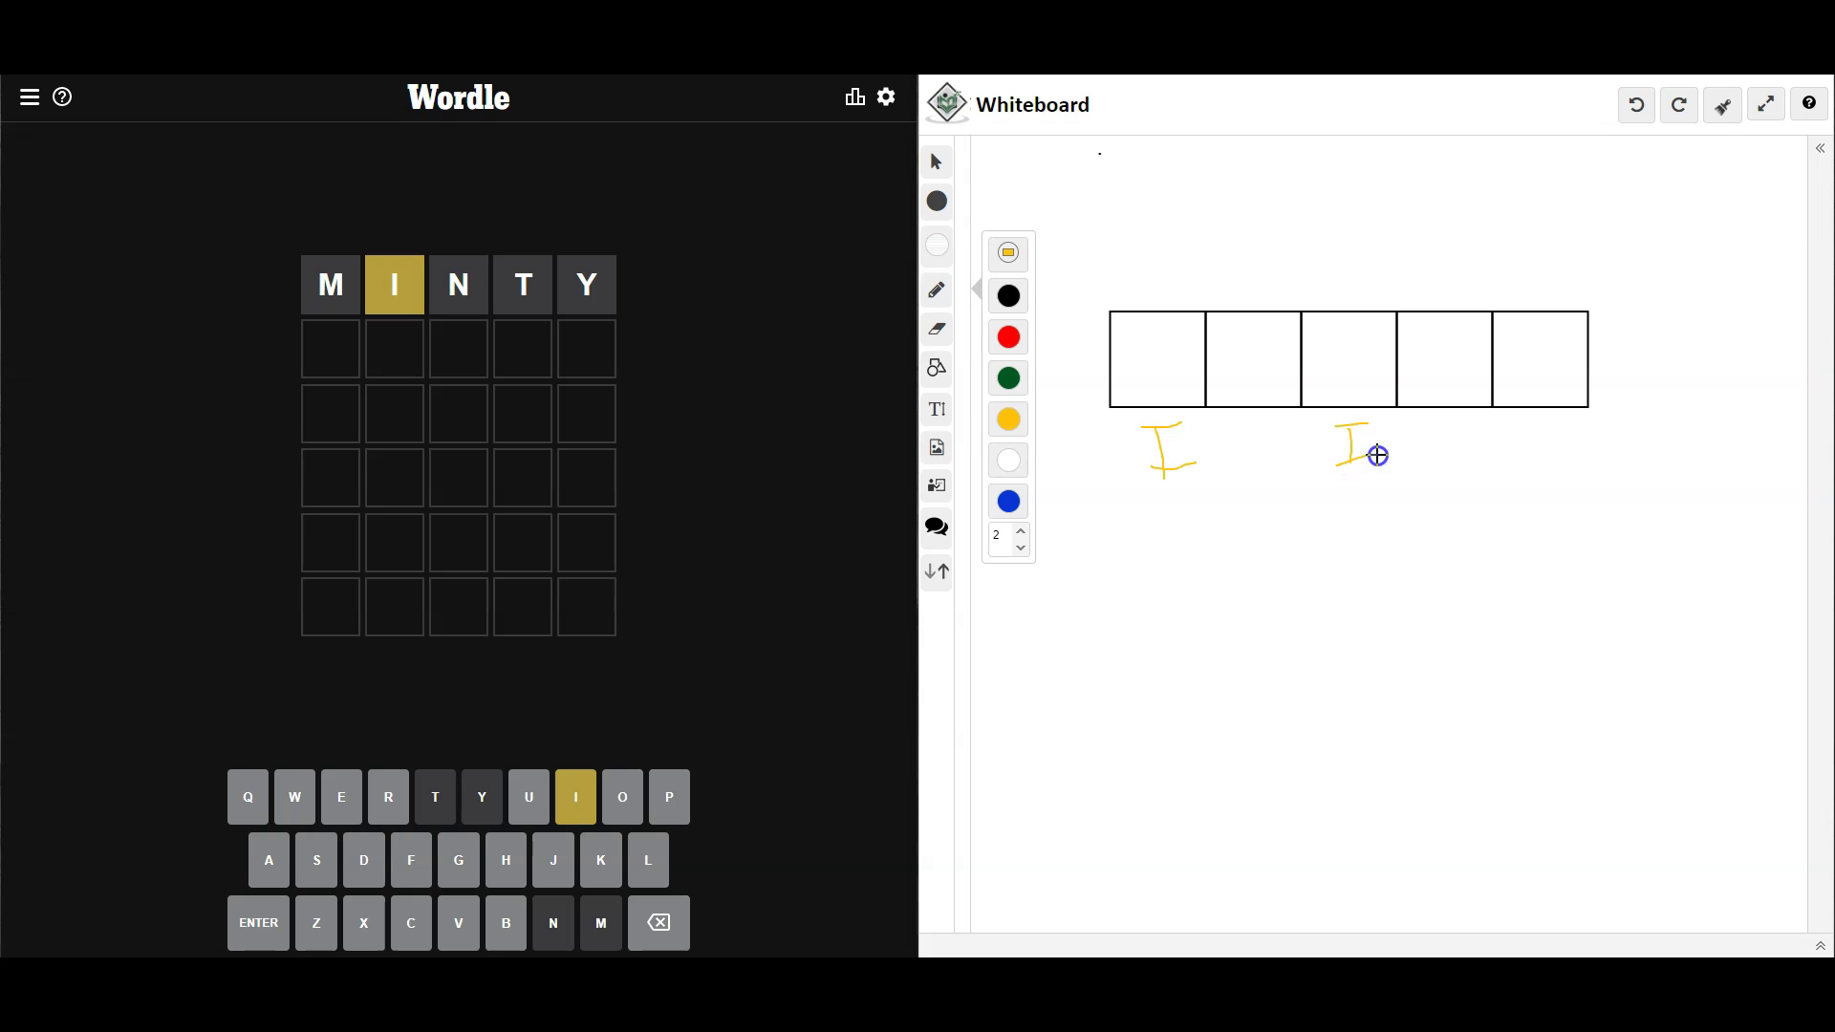
mouse_move(1445, 429)
left_mouse_down()
mouse_move(1445, 457)
mouse_move(1558, 461)
left_mouse_up()
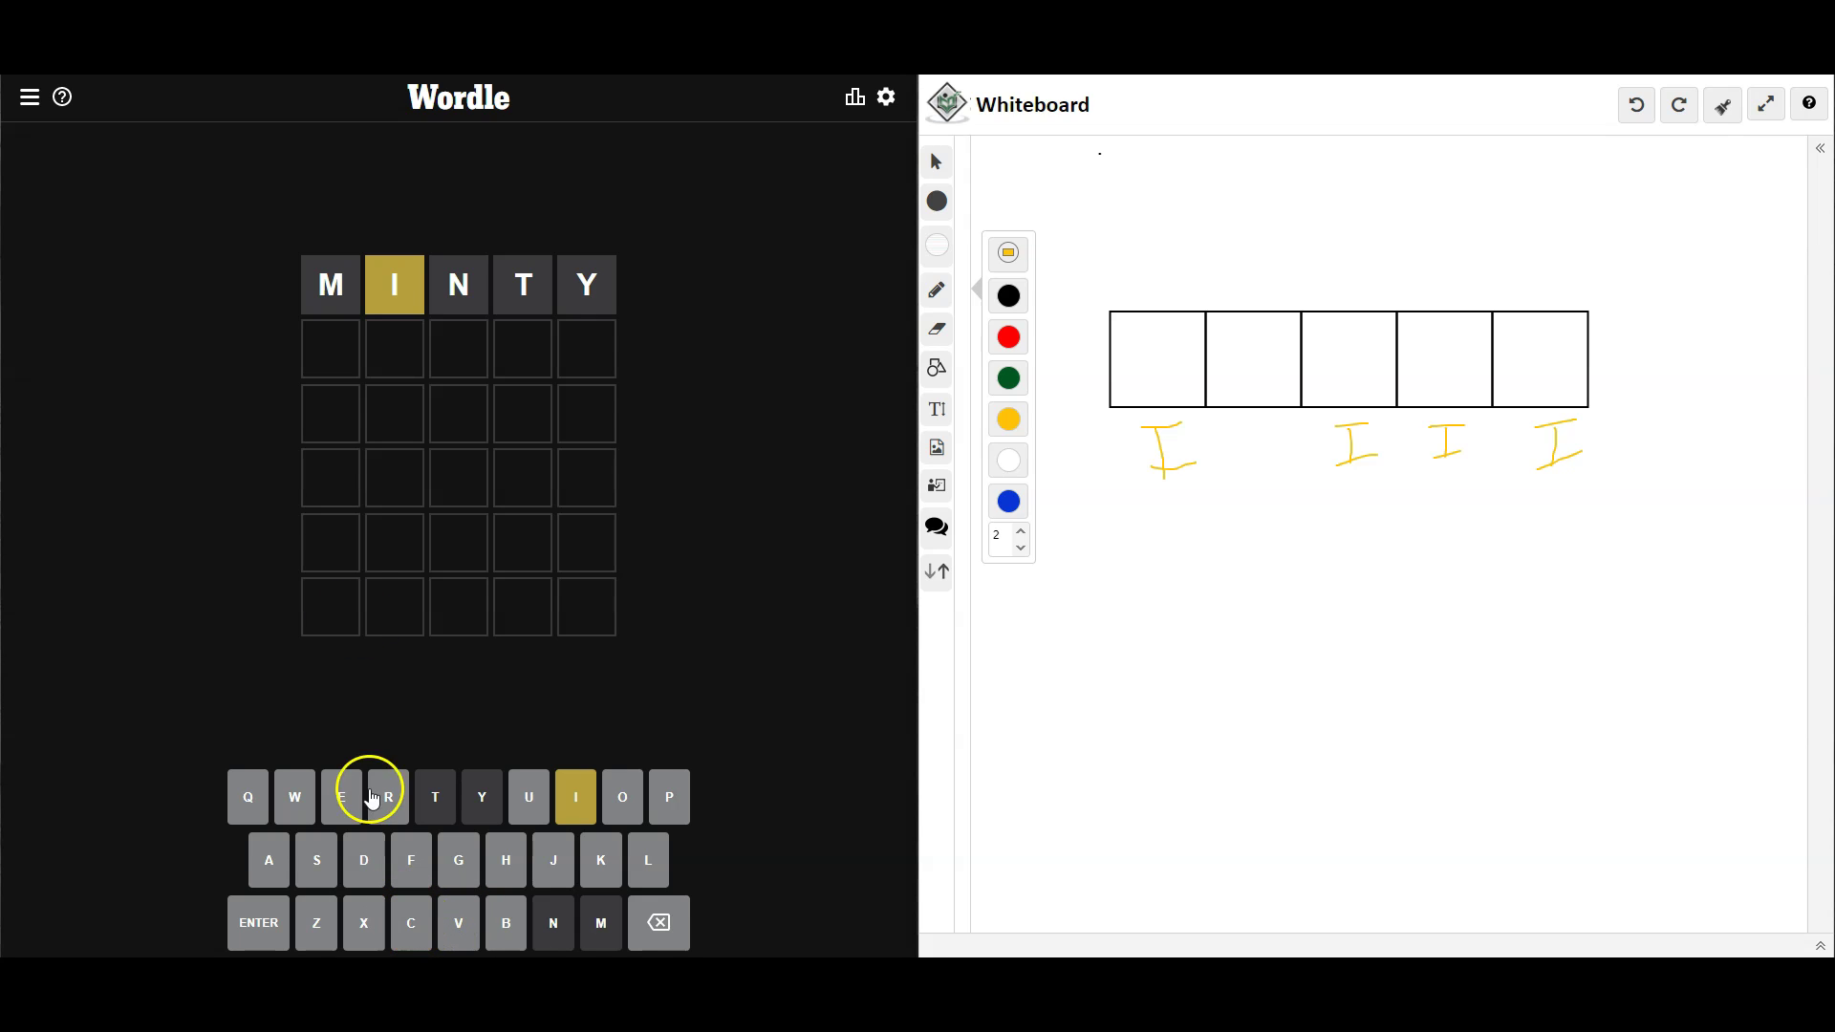
Guess CLIFF second, which places I third and shows L misplaced
left_click(396, 924)
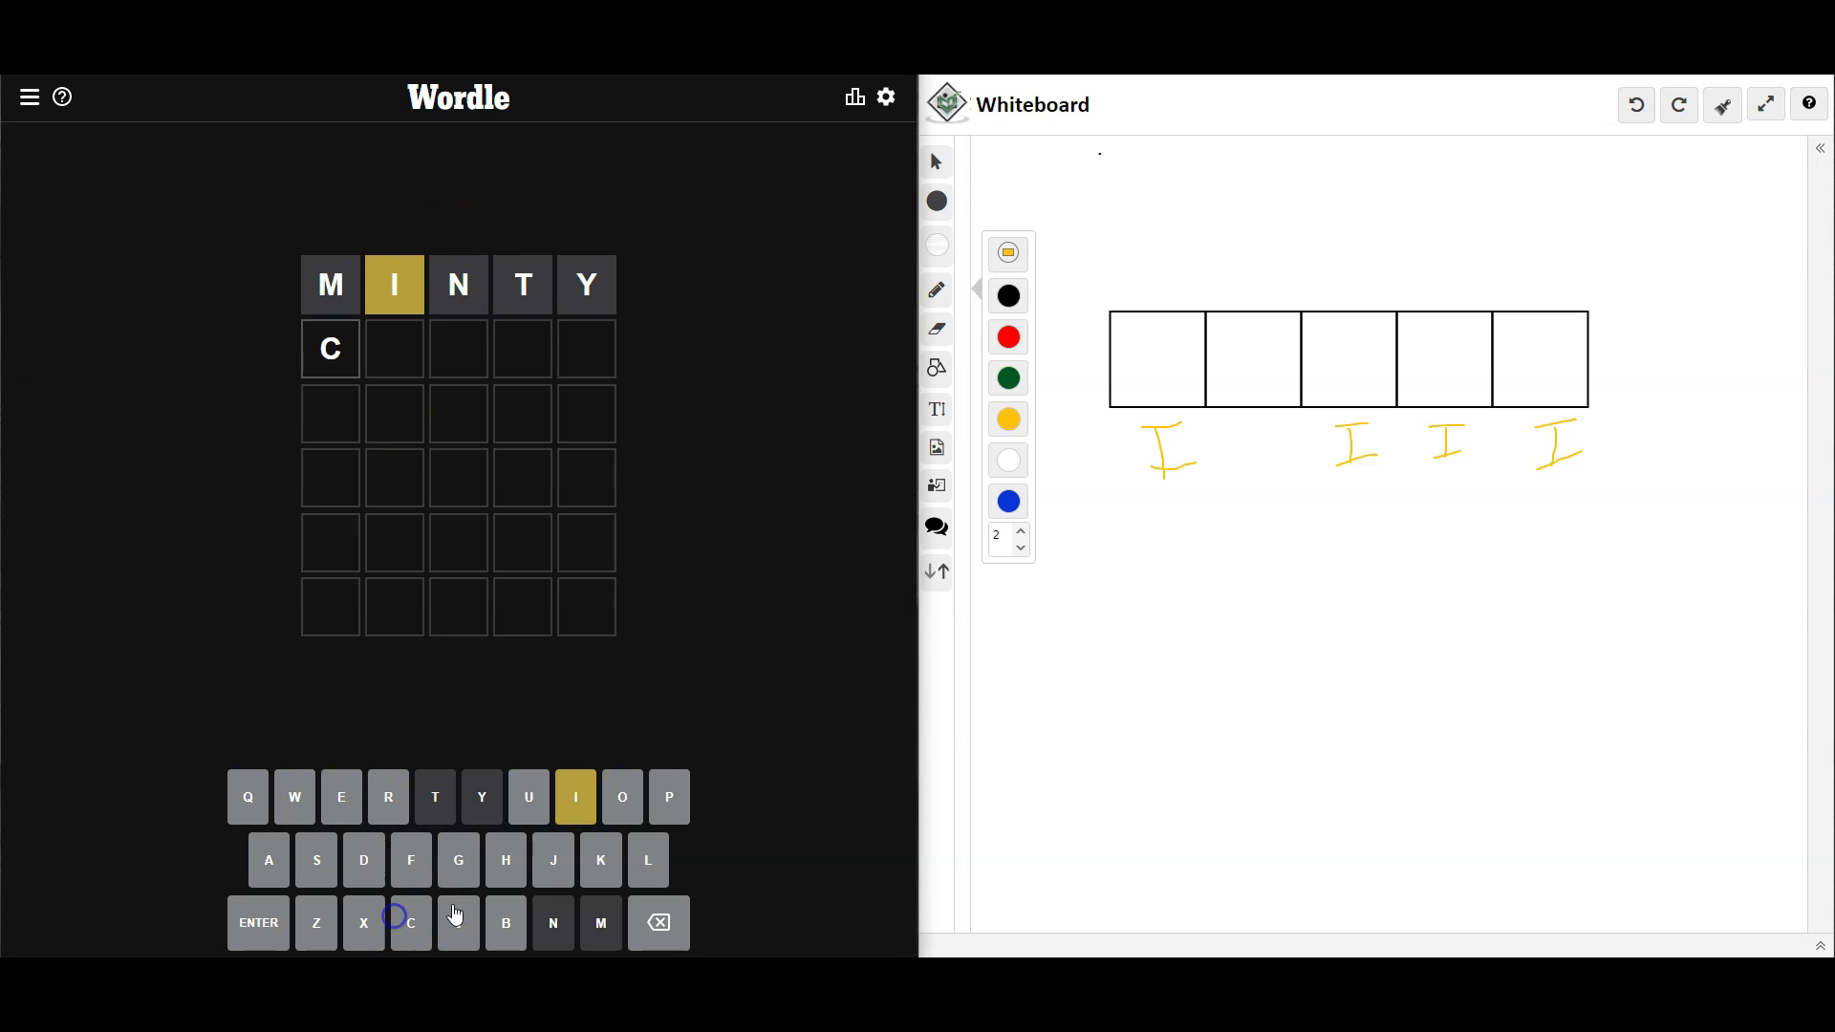
left_click(646, 857)
left_click(576, 798)
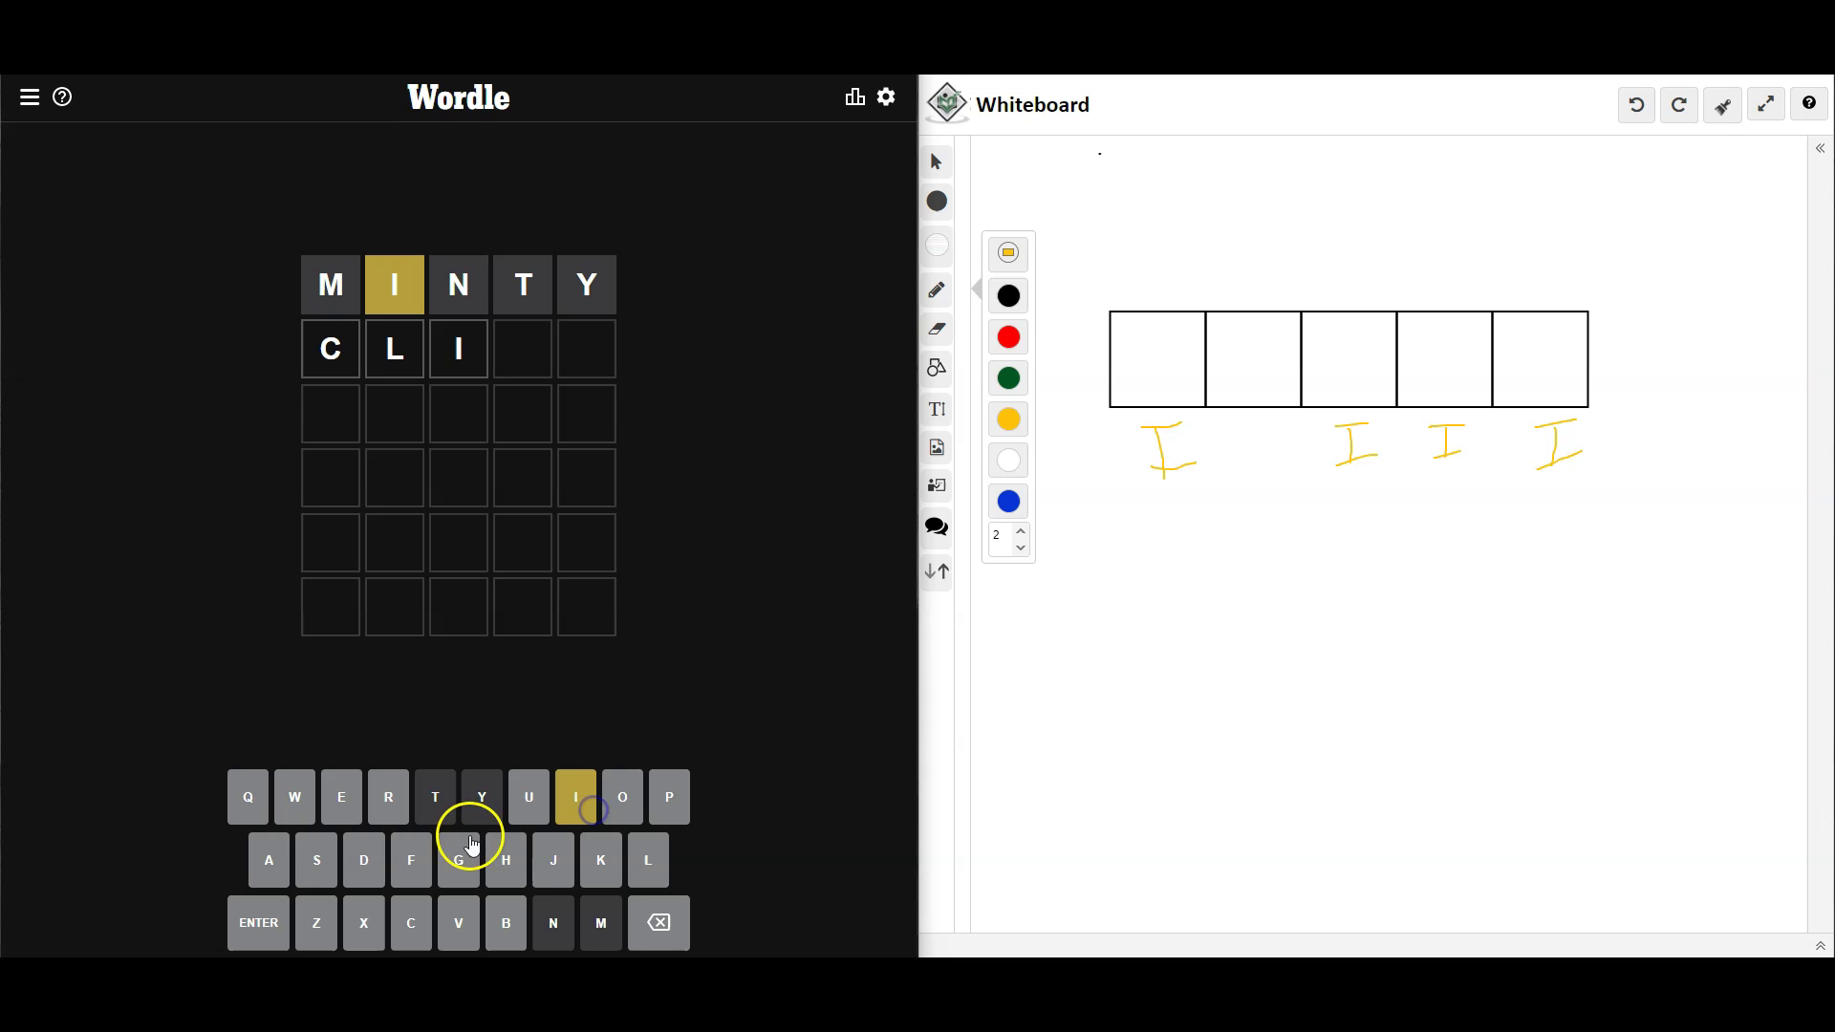
left_click(412, 860)
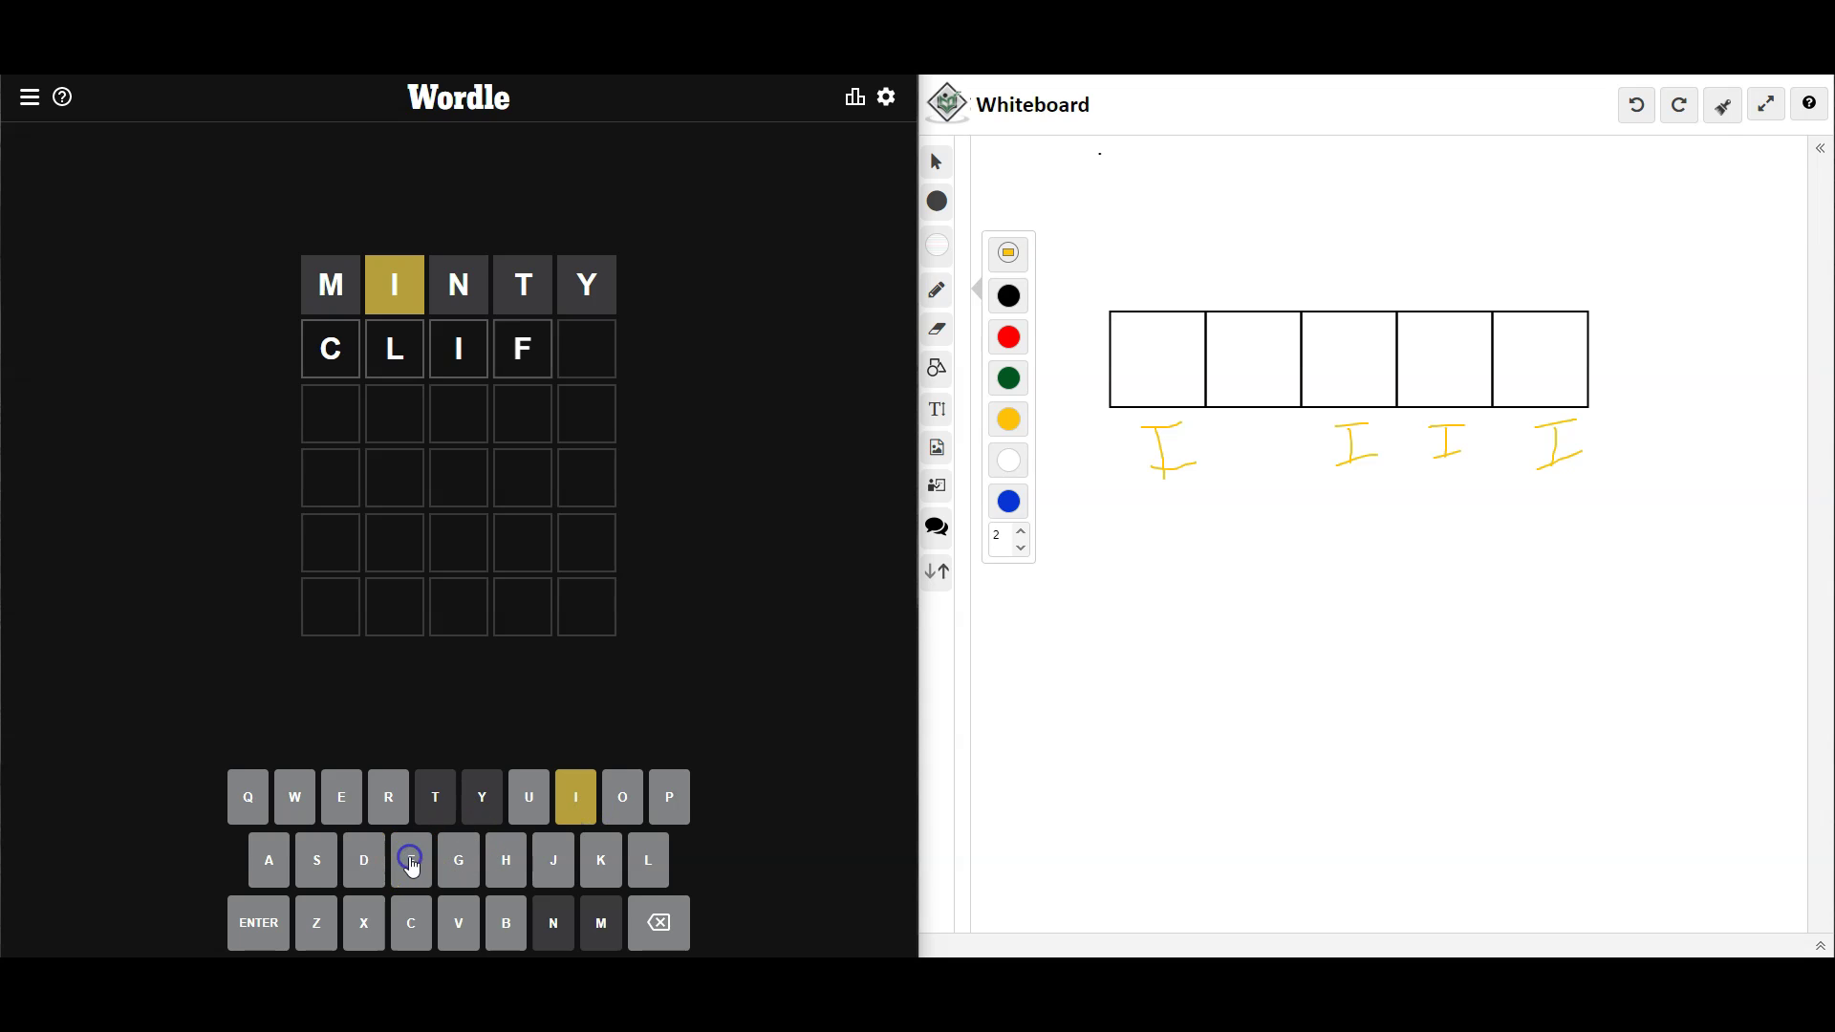
left_click(258, 920)
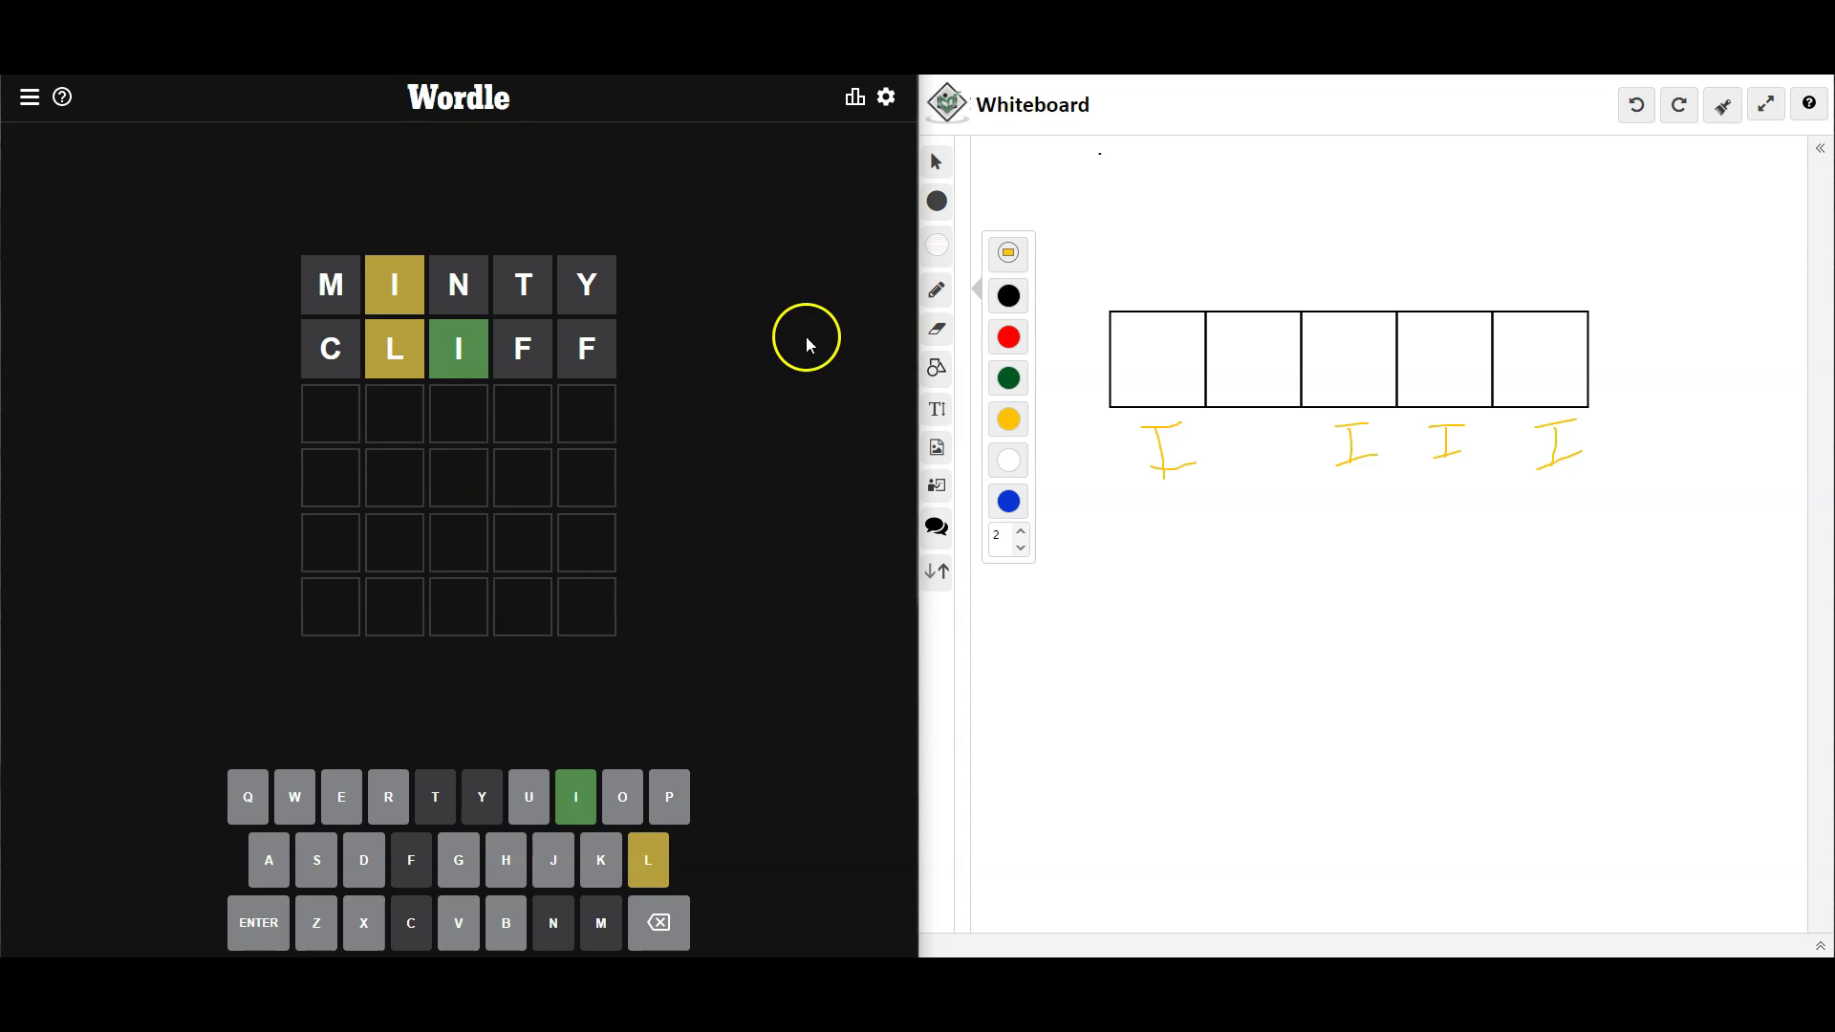
Draw a green I under box 3 and yellow L's under boxes 1, 4 and 5
left_click(1009, 377)
mouse_move(1363, 487)
left_mouse_down()
mouse_move(1364, 524)
mouse_move(1373, 493)
left_mouse_up()
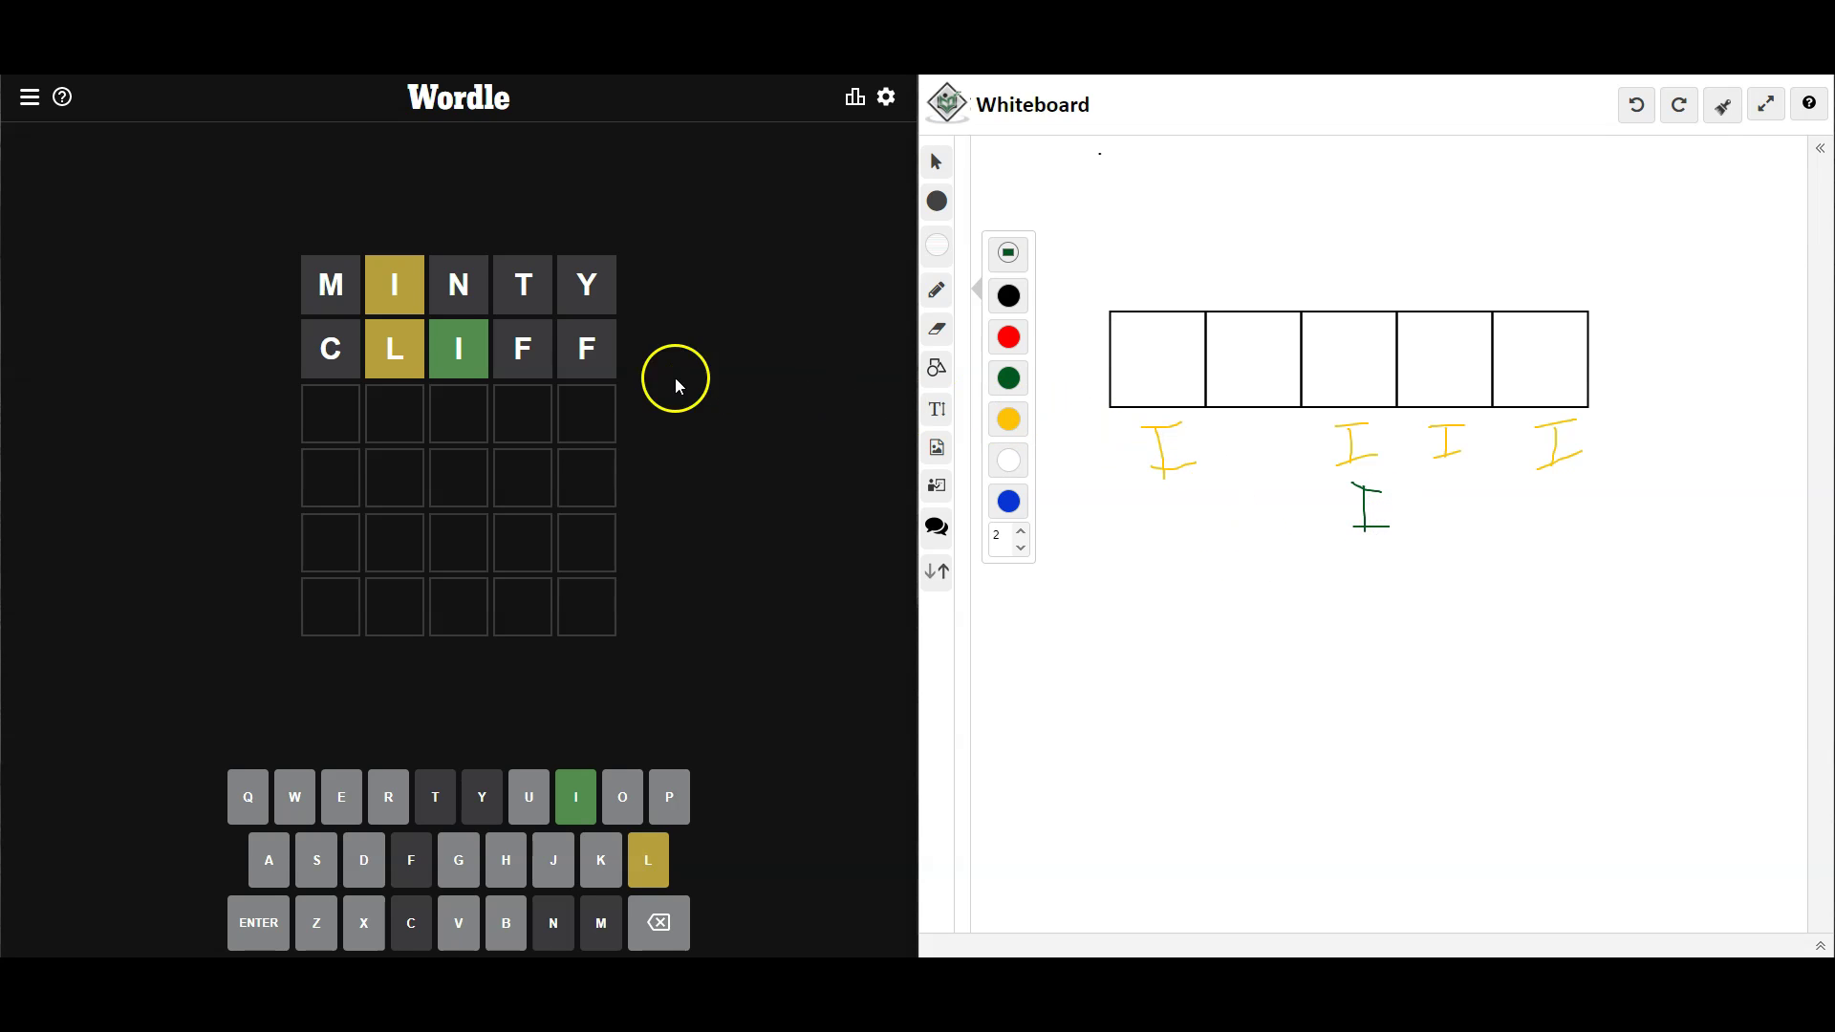
left_click(1008, 420)
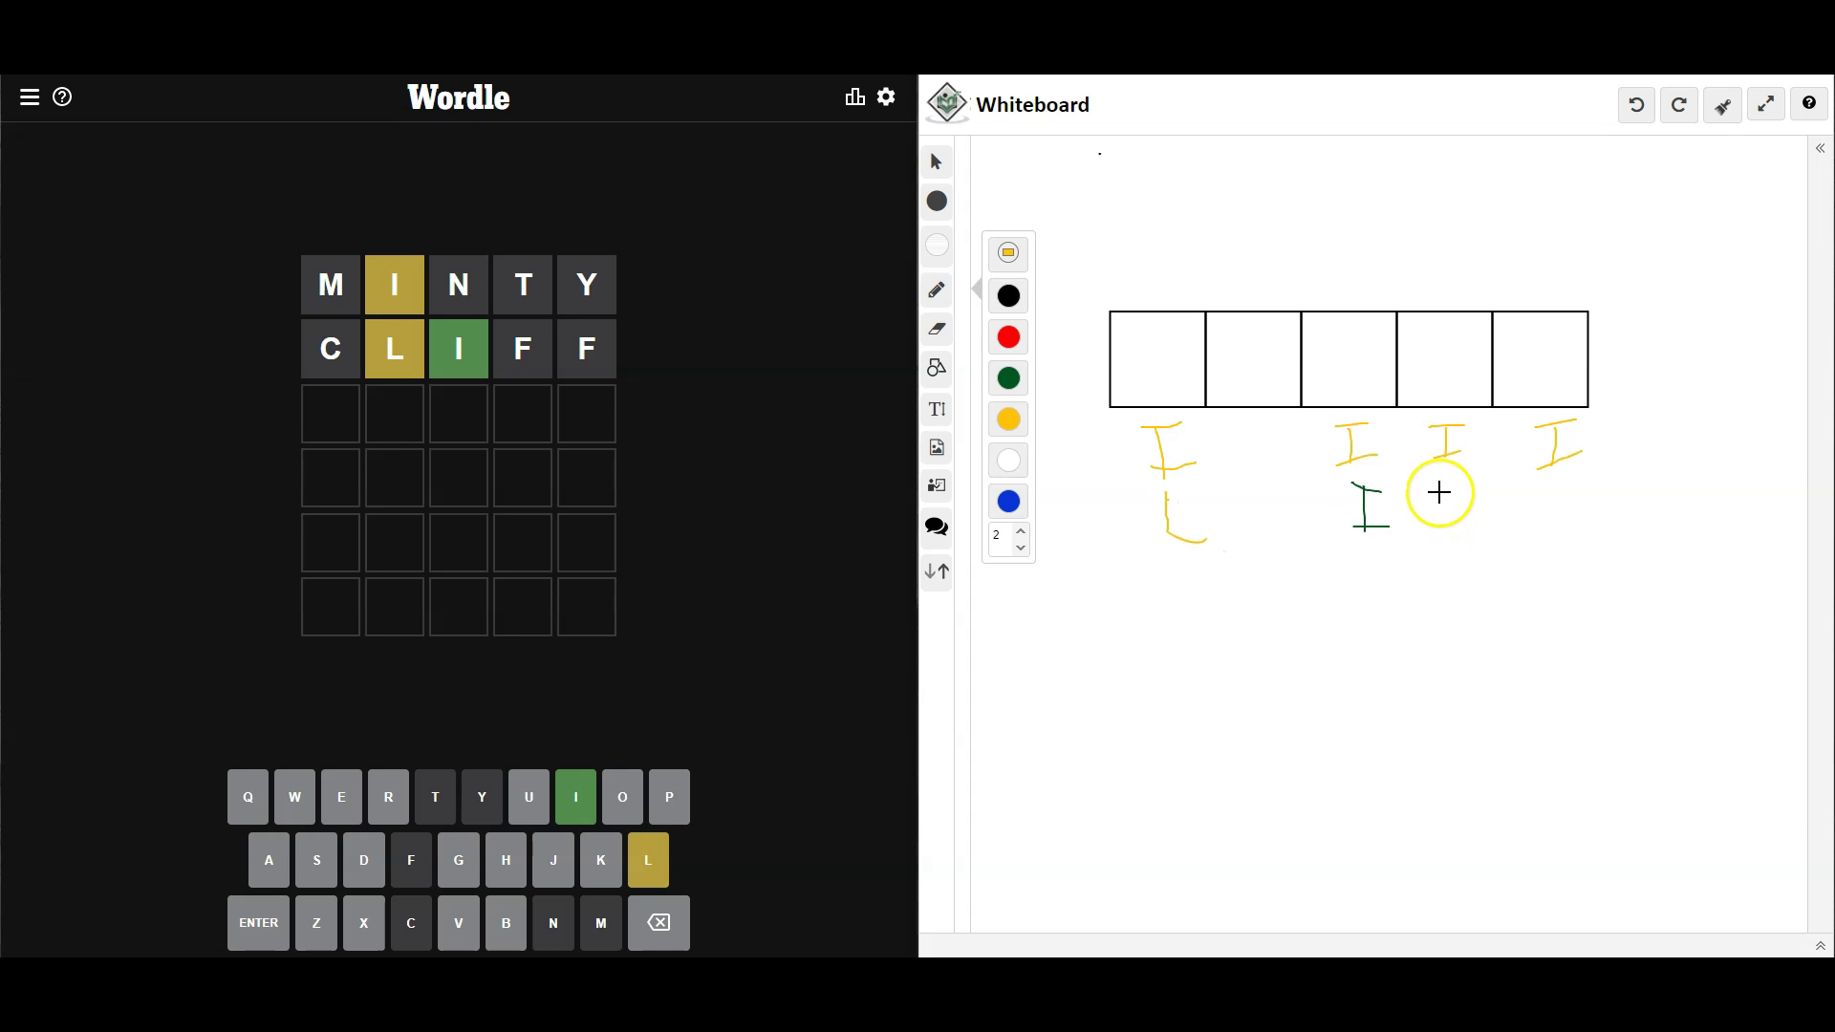
left_click_drag(1438, 492, 1437, 532)
left_click_drag(1549, 490, 1550, 530)
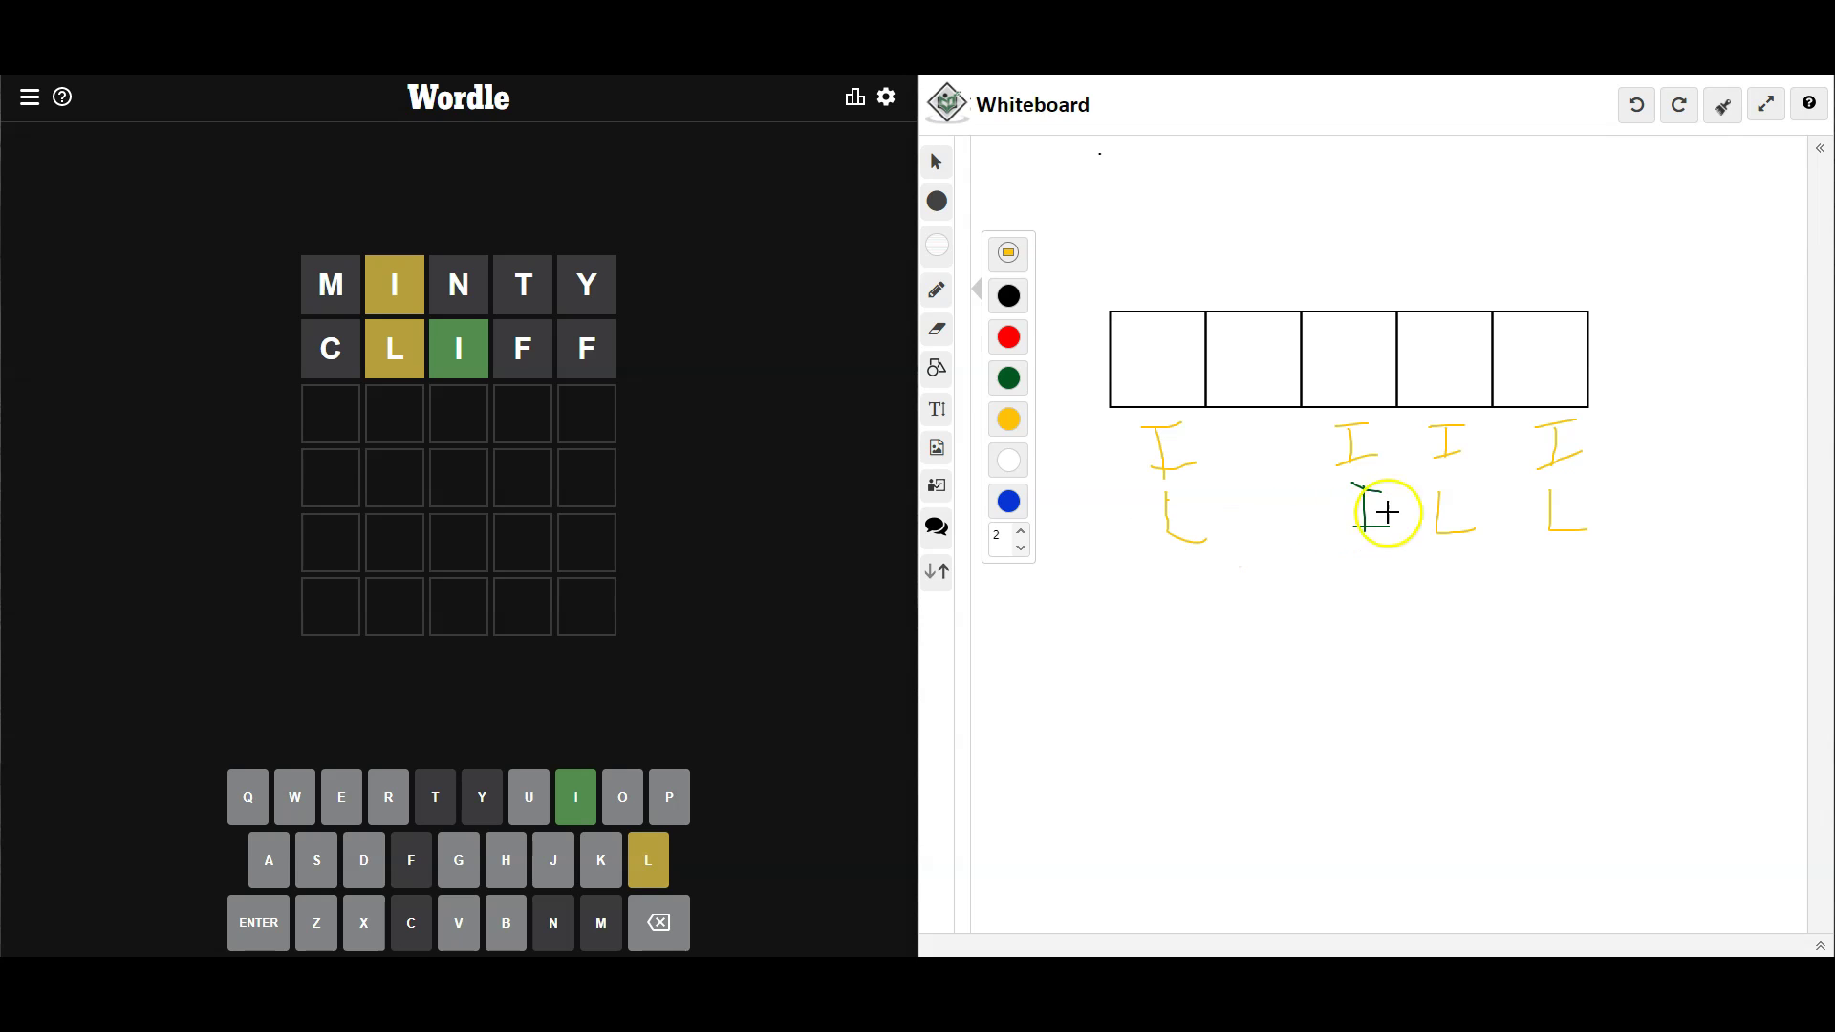
Guess SPILL third, turning S, I, L, L green with P absent
left_click(316, 859)
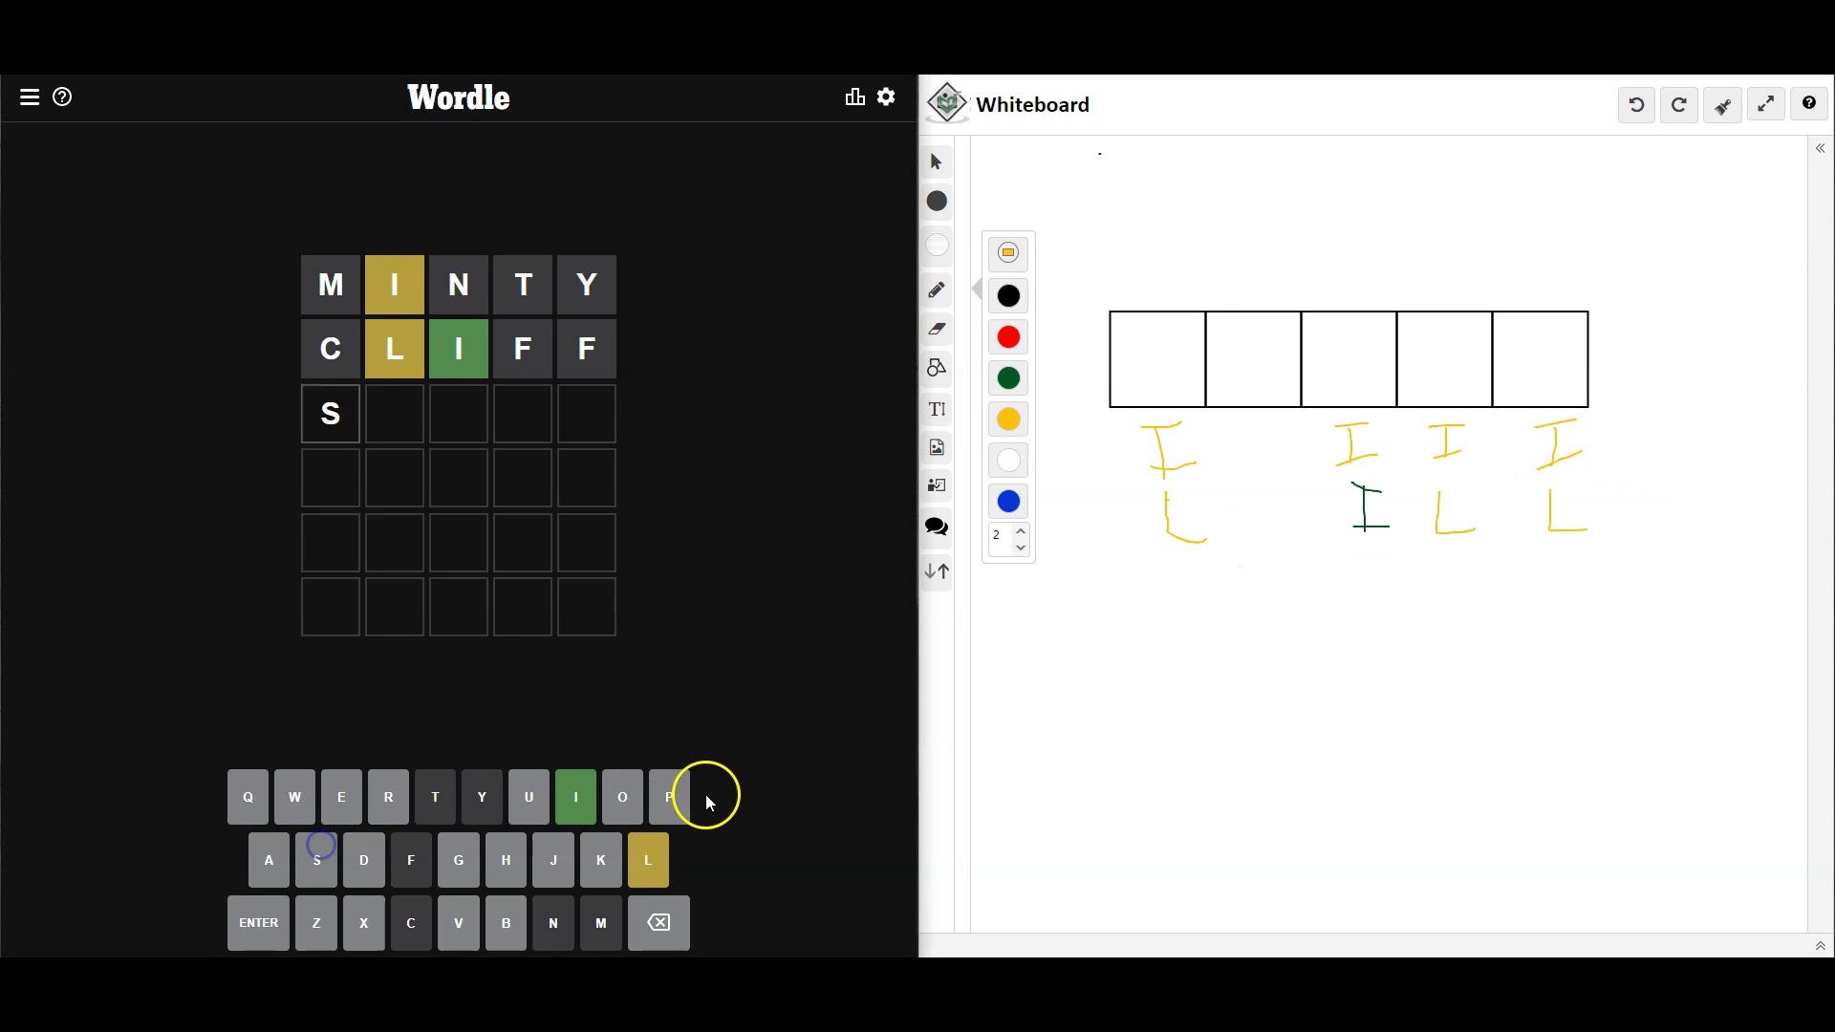
left_click(670, 797)
left_click(575, 796)
left_click(648, 849)
left_click(648, 848)
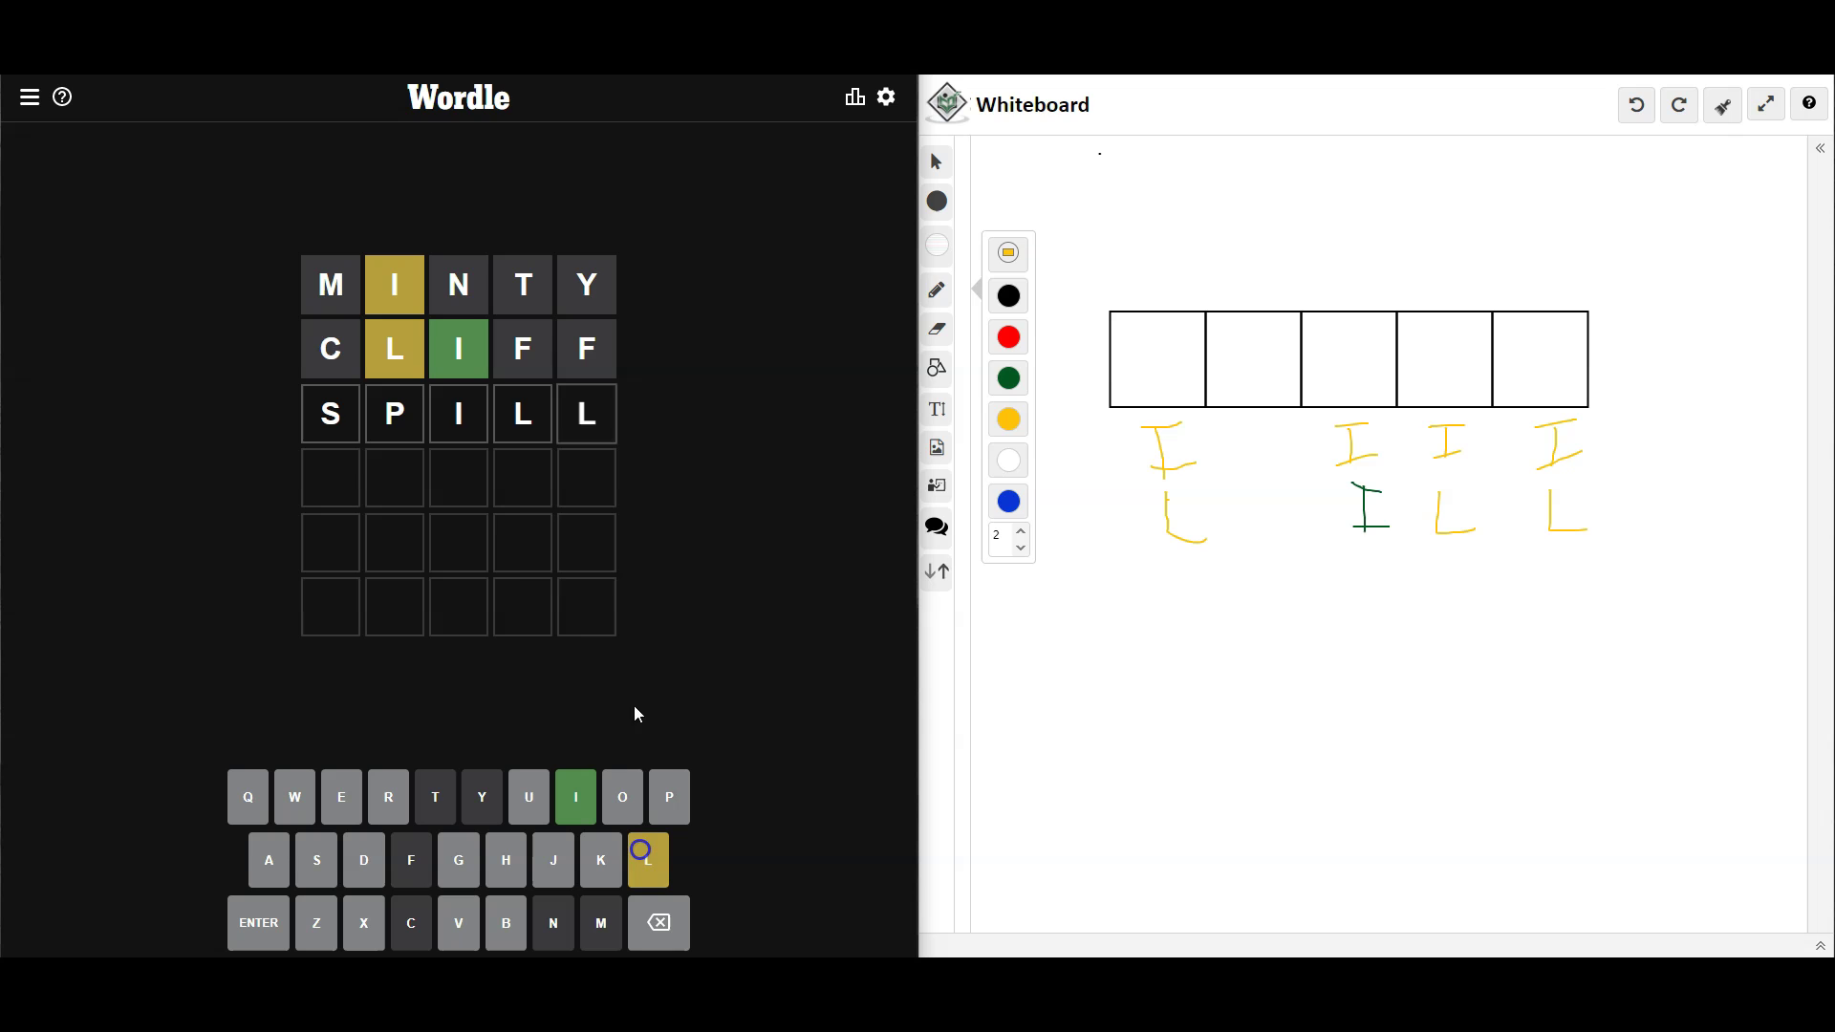
left_click(268, 925)
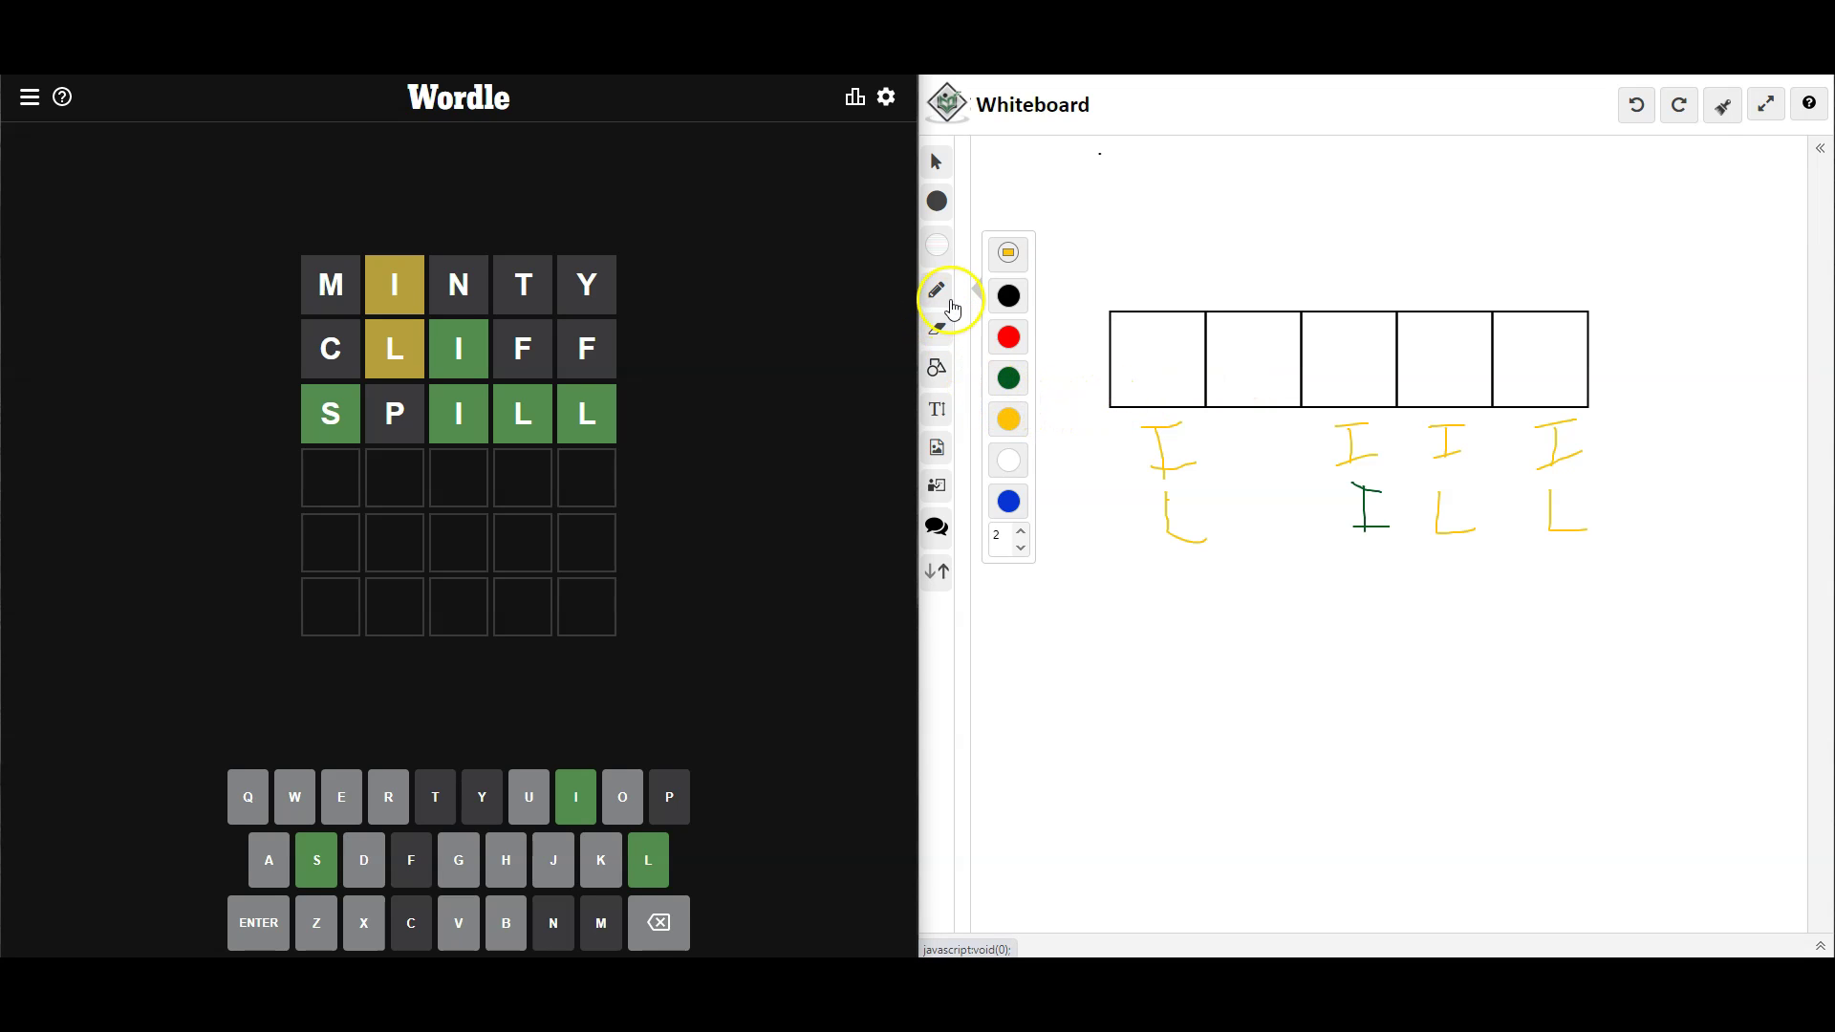
Draw green letters below the boxes, then undo the stray strokes
left_click(1008, 377)
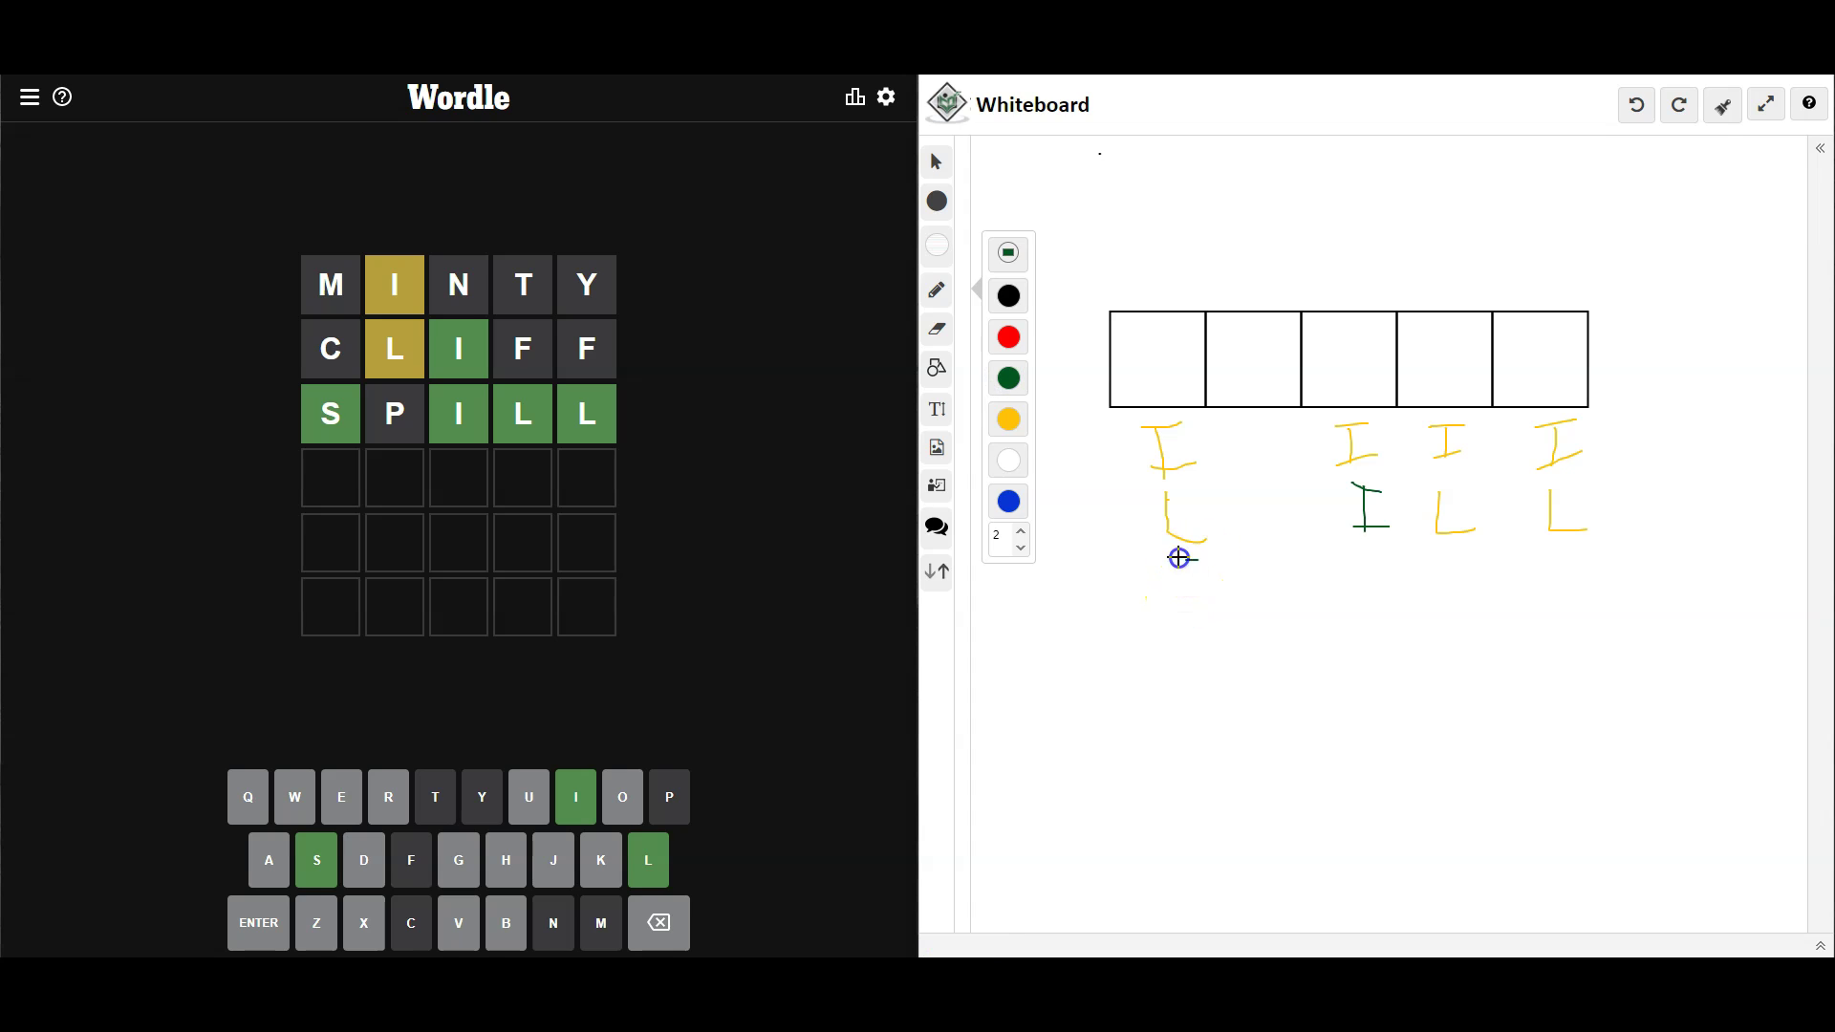
left_click(1177, 612)
left_click(1374, 574)
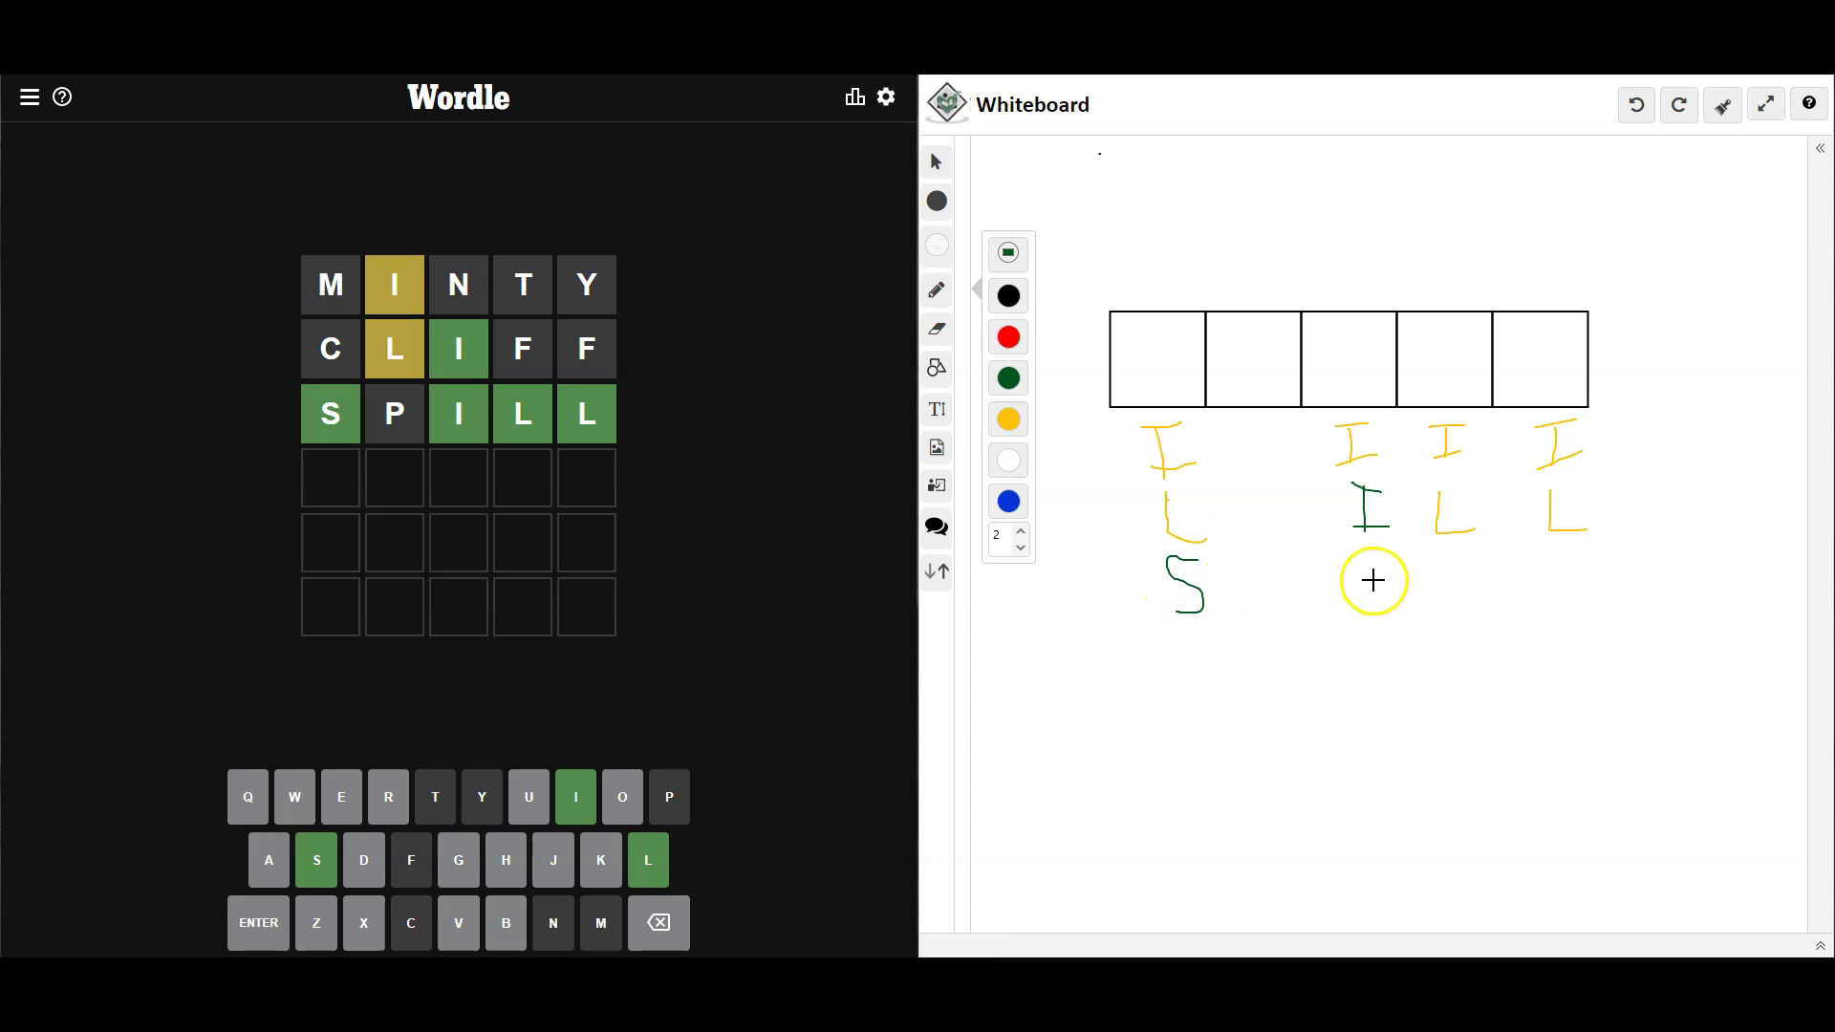
left_click_drag(1359, 569, 1479, 617)
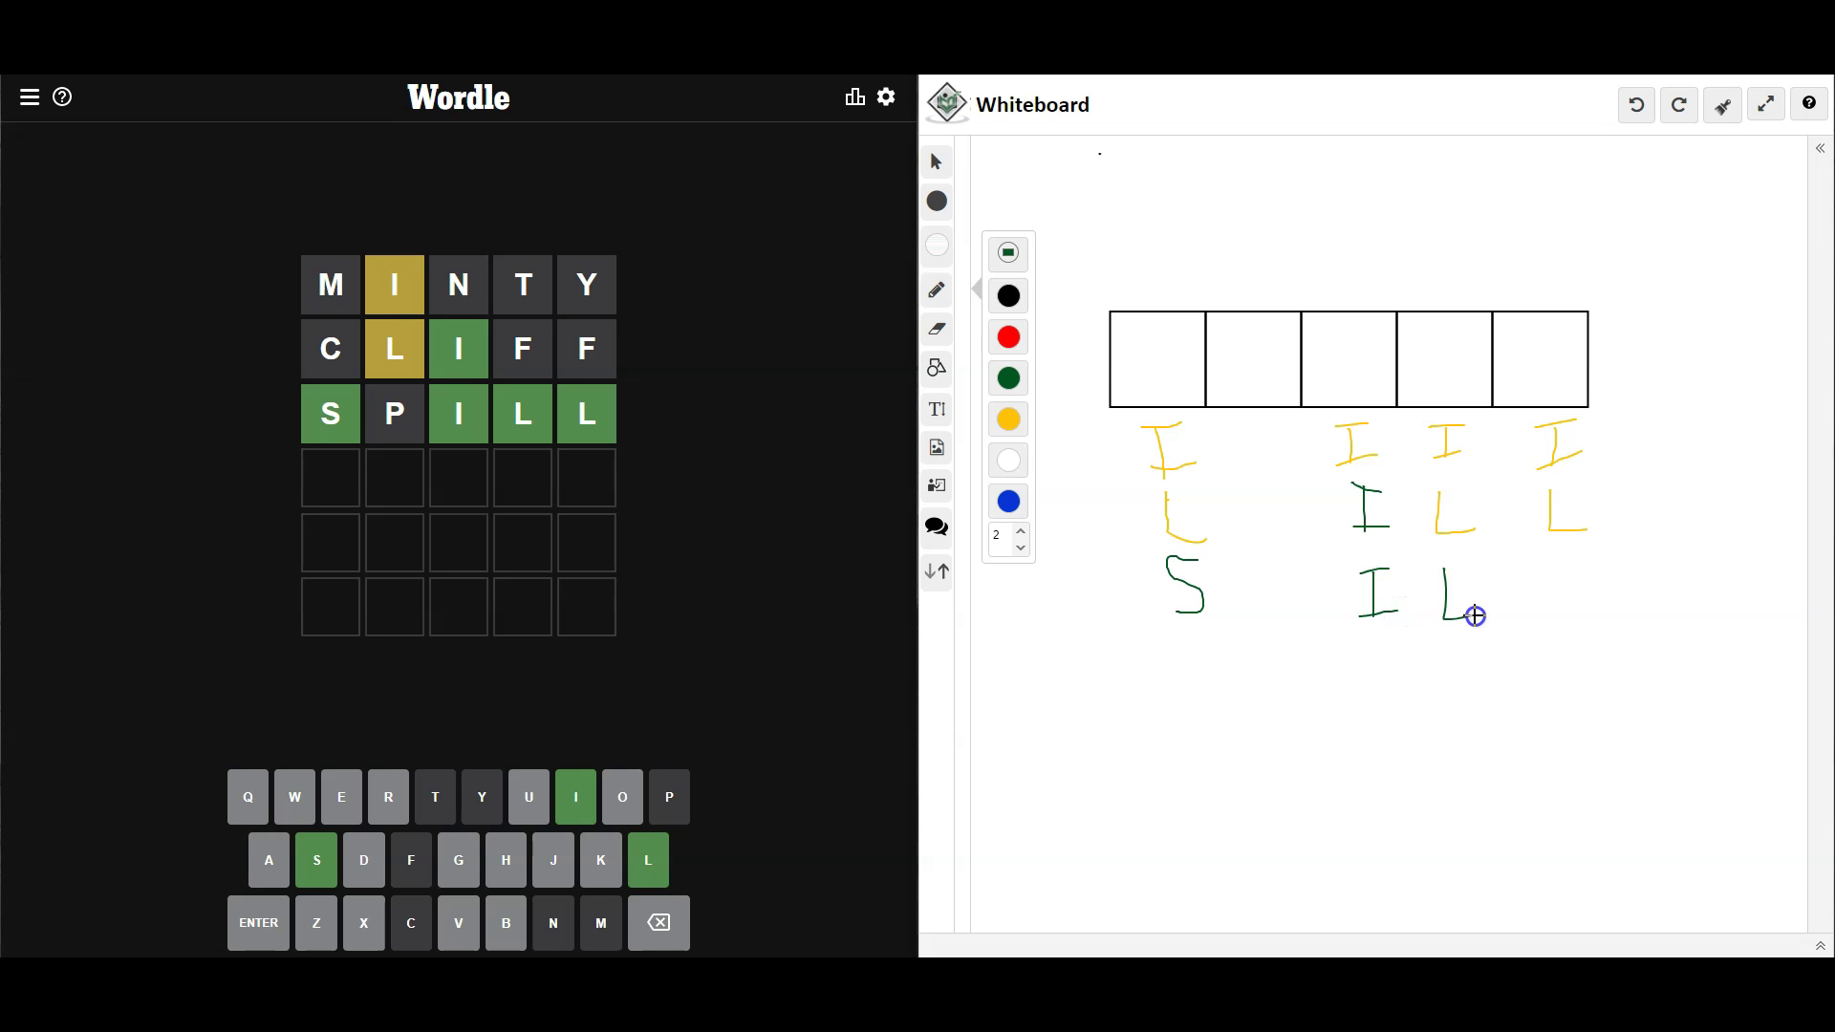
left_click_drag(1553, 568, 1591, 621)
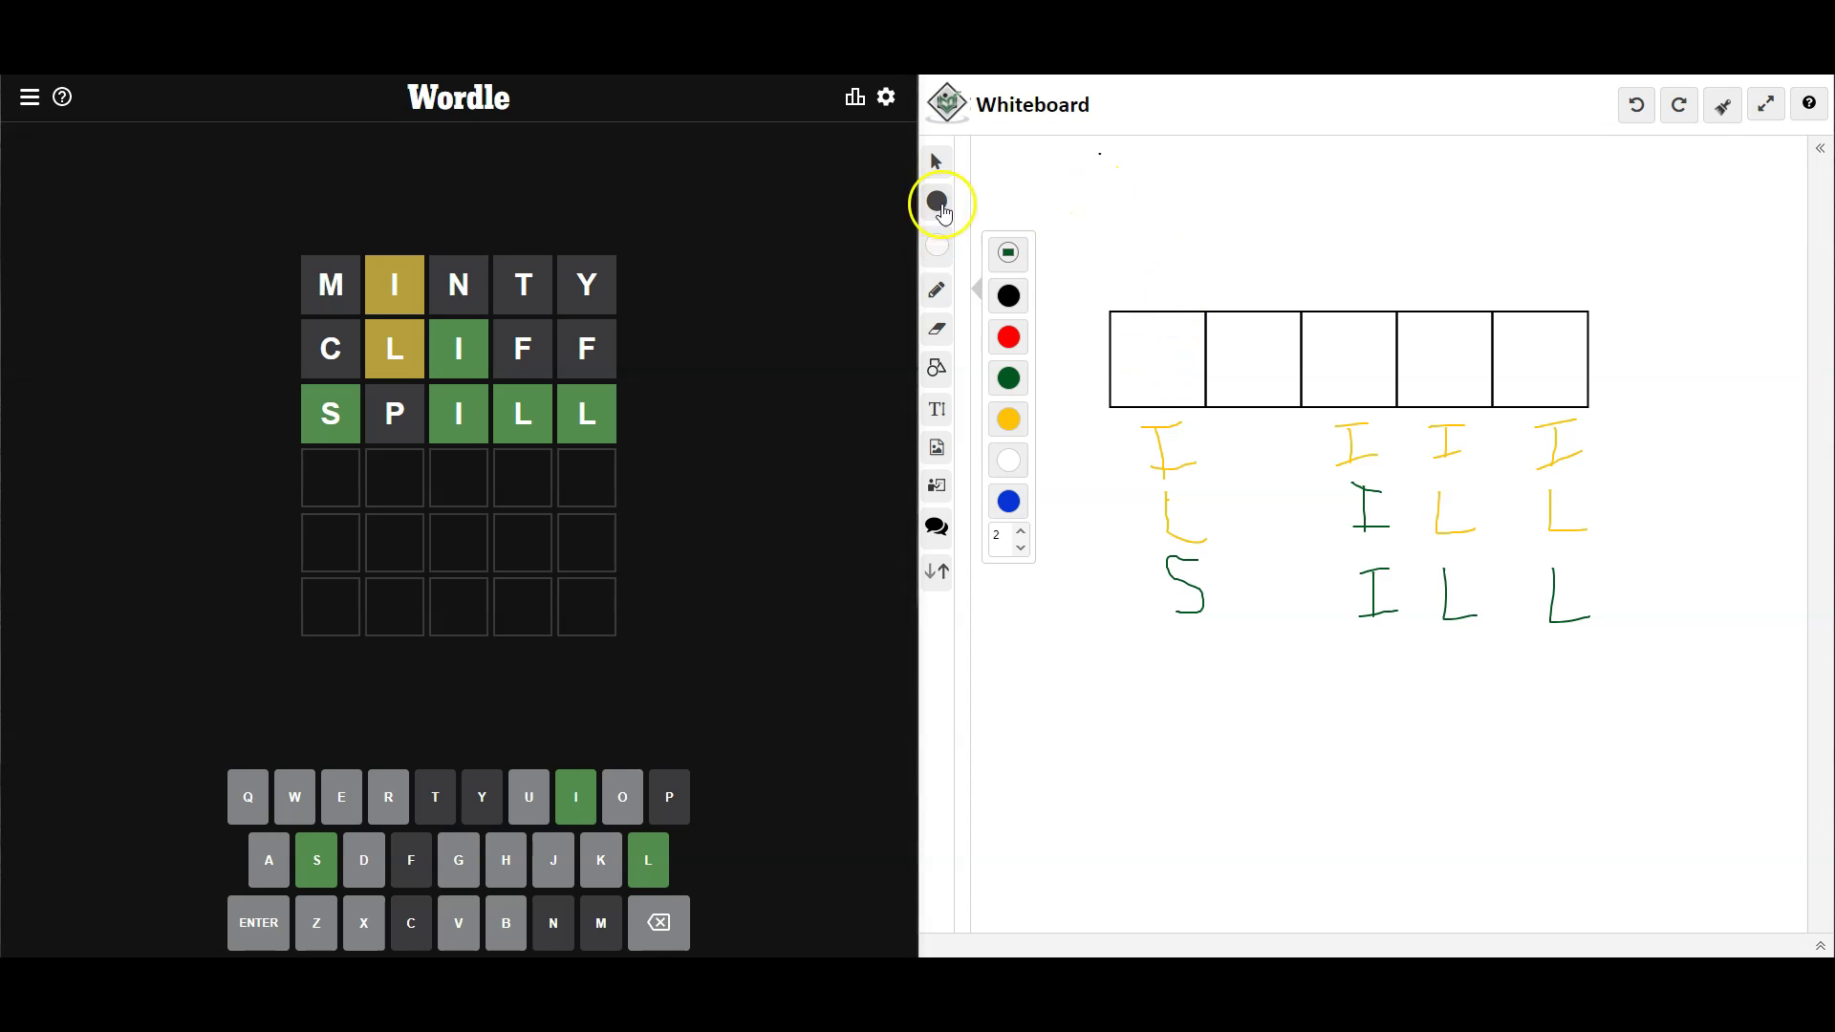
left_click(1629, 113)
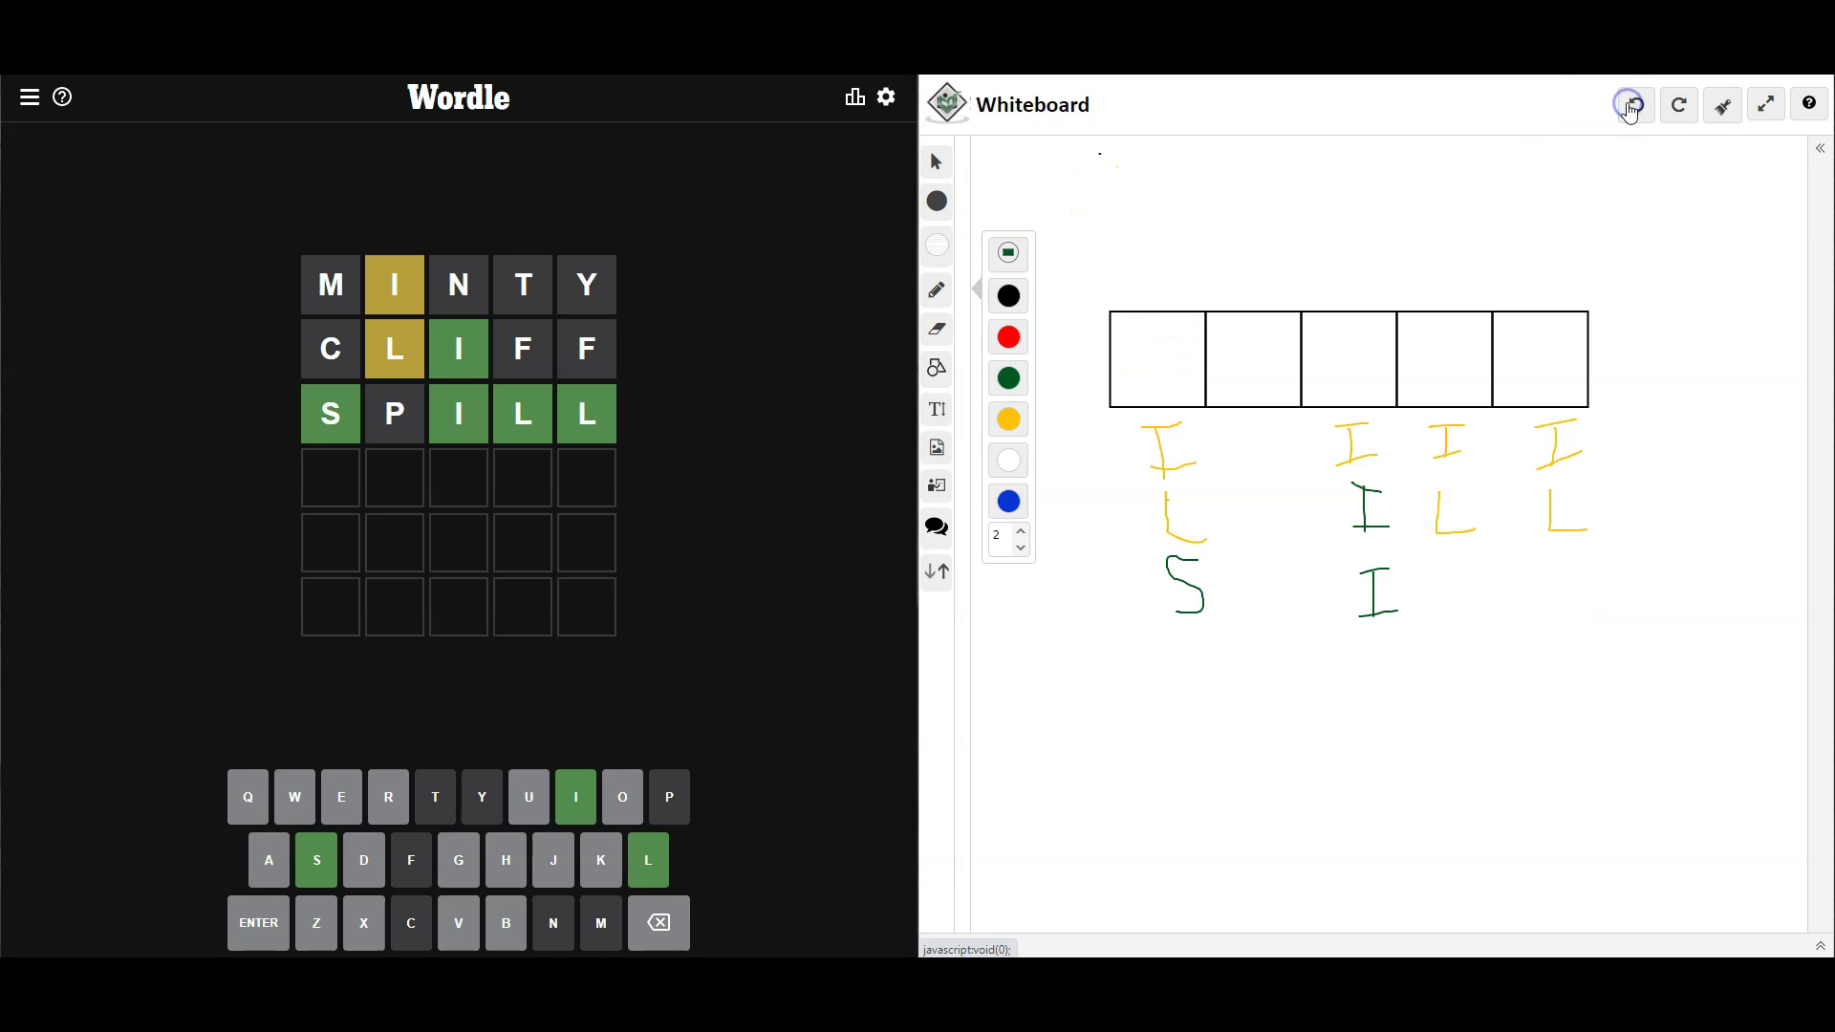
left_click(1630, 113)
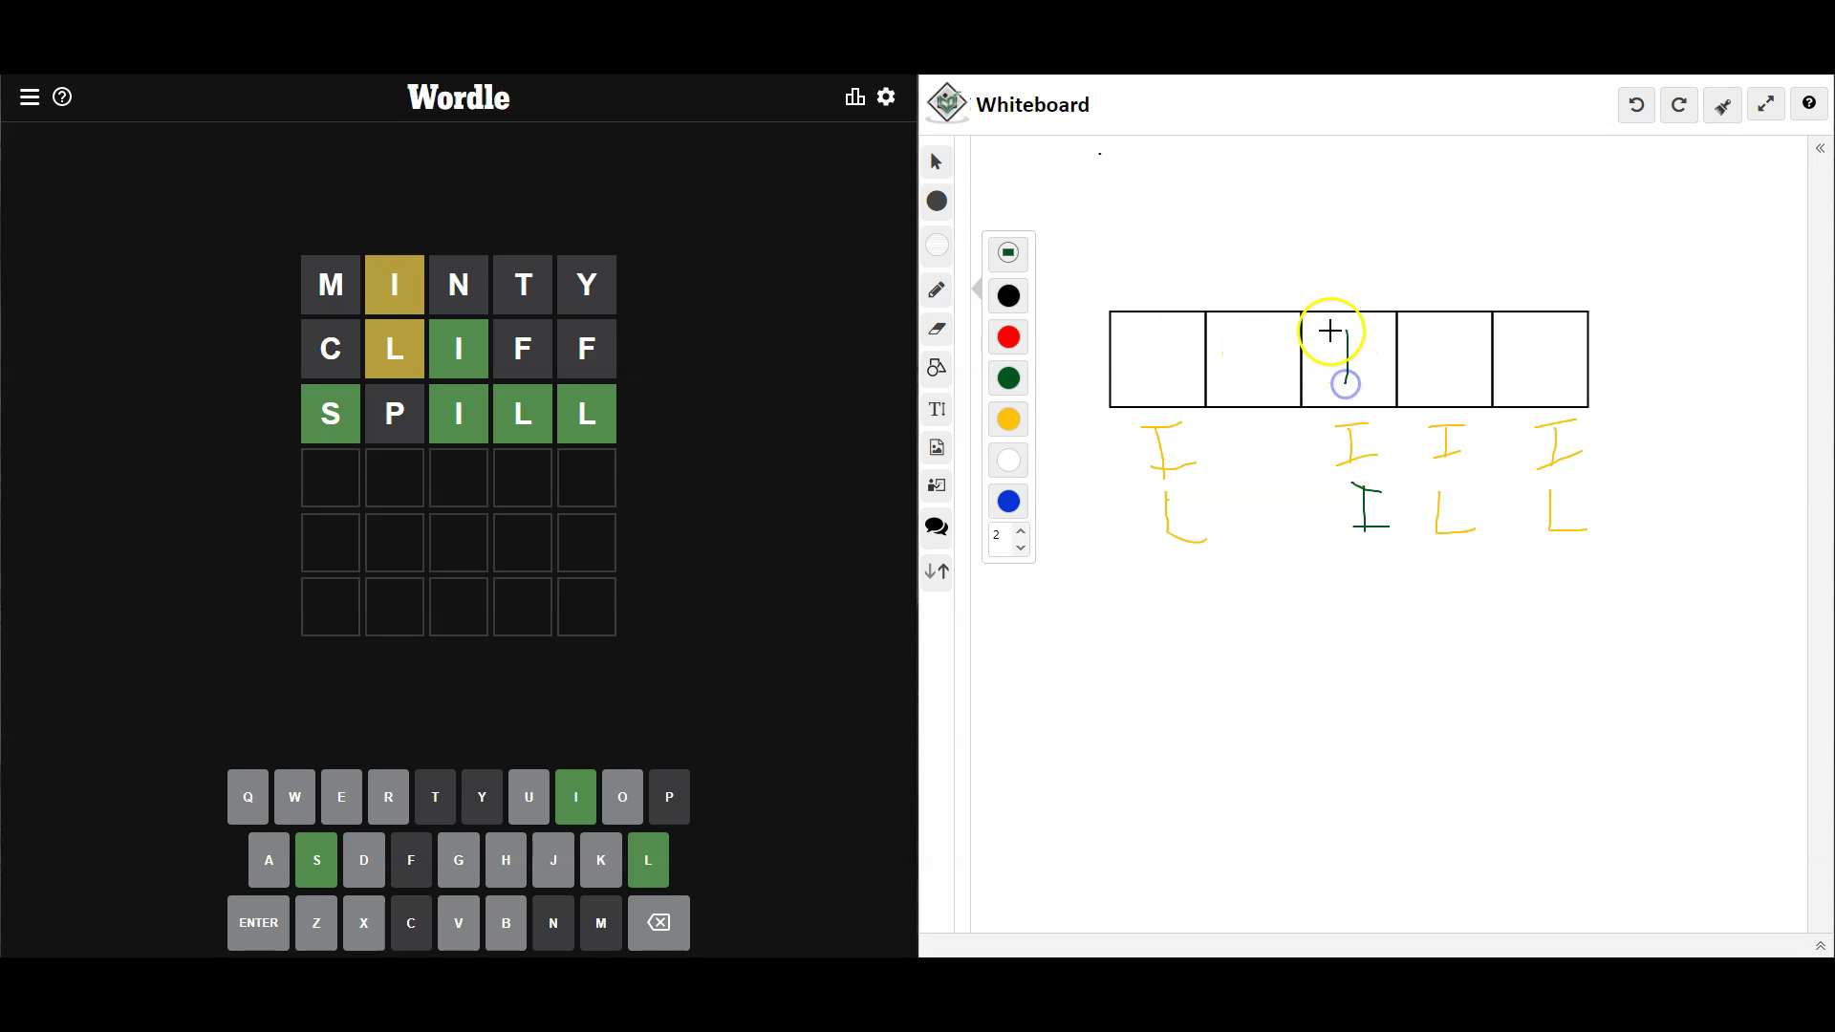
Write green I, S and L into boxes 3, 1 and 4, and begin the next Wordle guess
mouse_move(1330, 329)
left_mouse_down()
mouse_move(1368, 328)
mouse_move(1403, 376)
left_mouse_up()
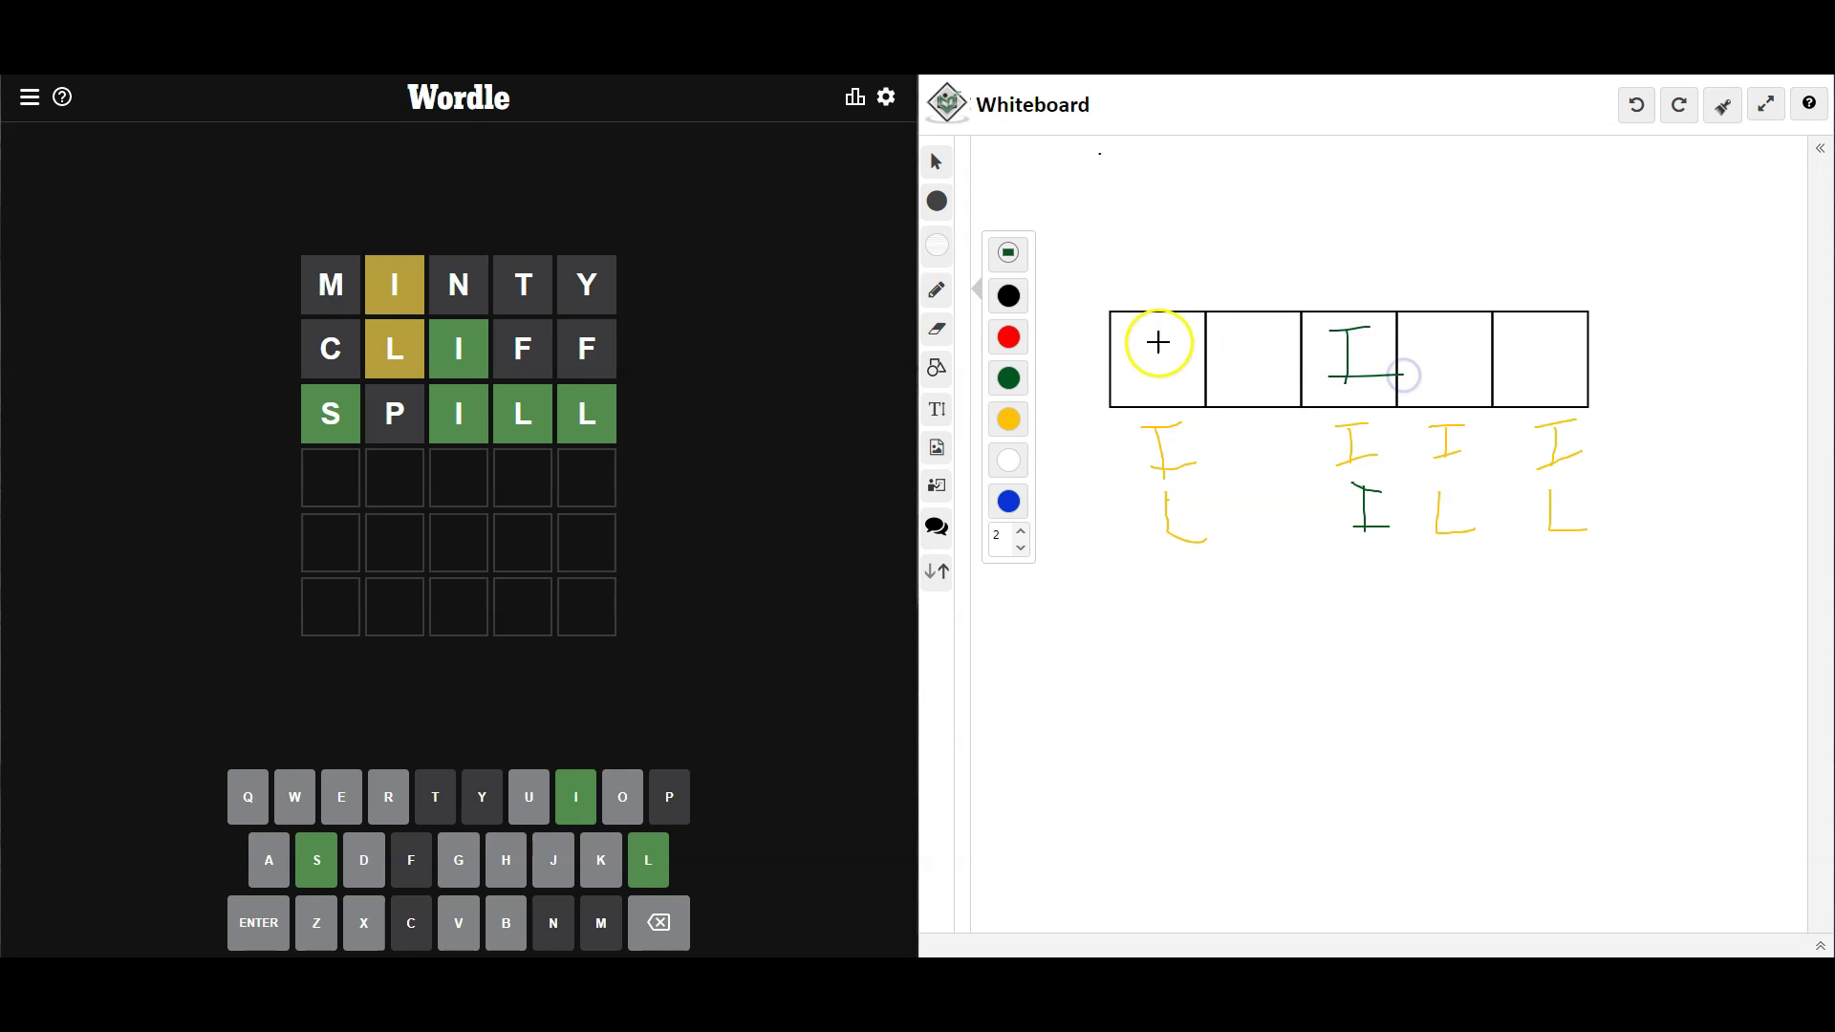
left_click_drag(1179, 335, 1142, 334)
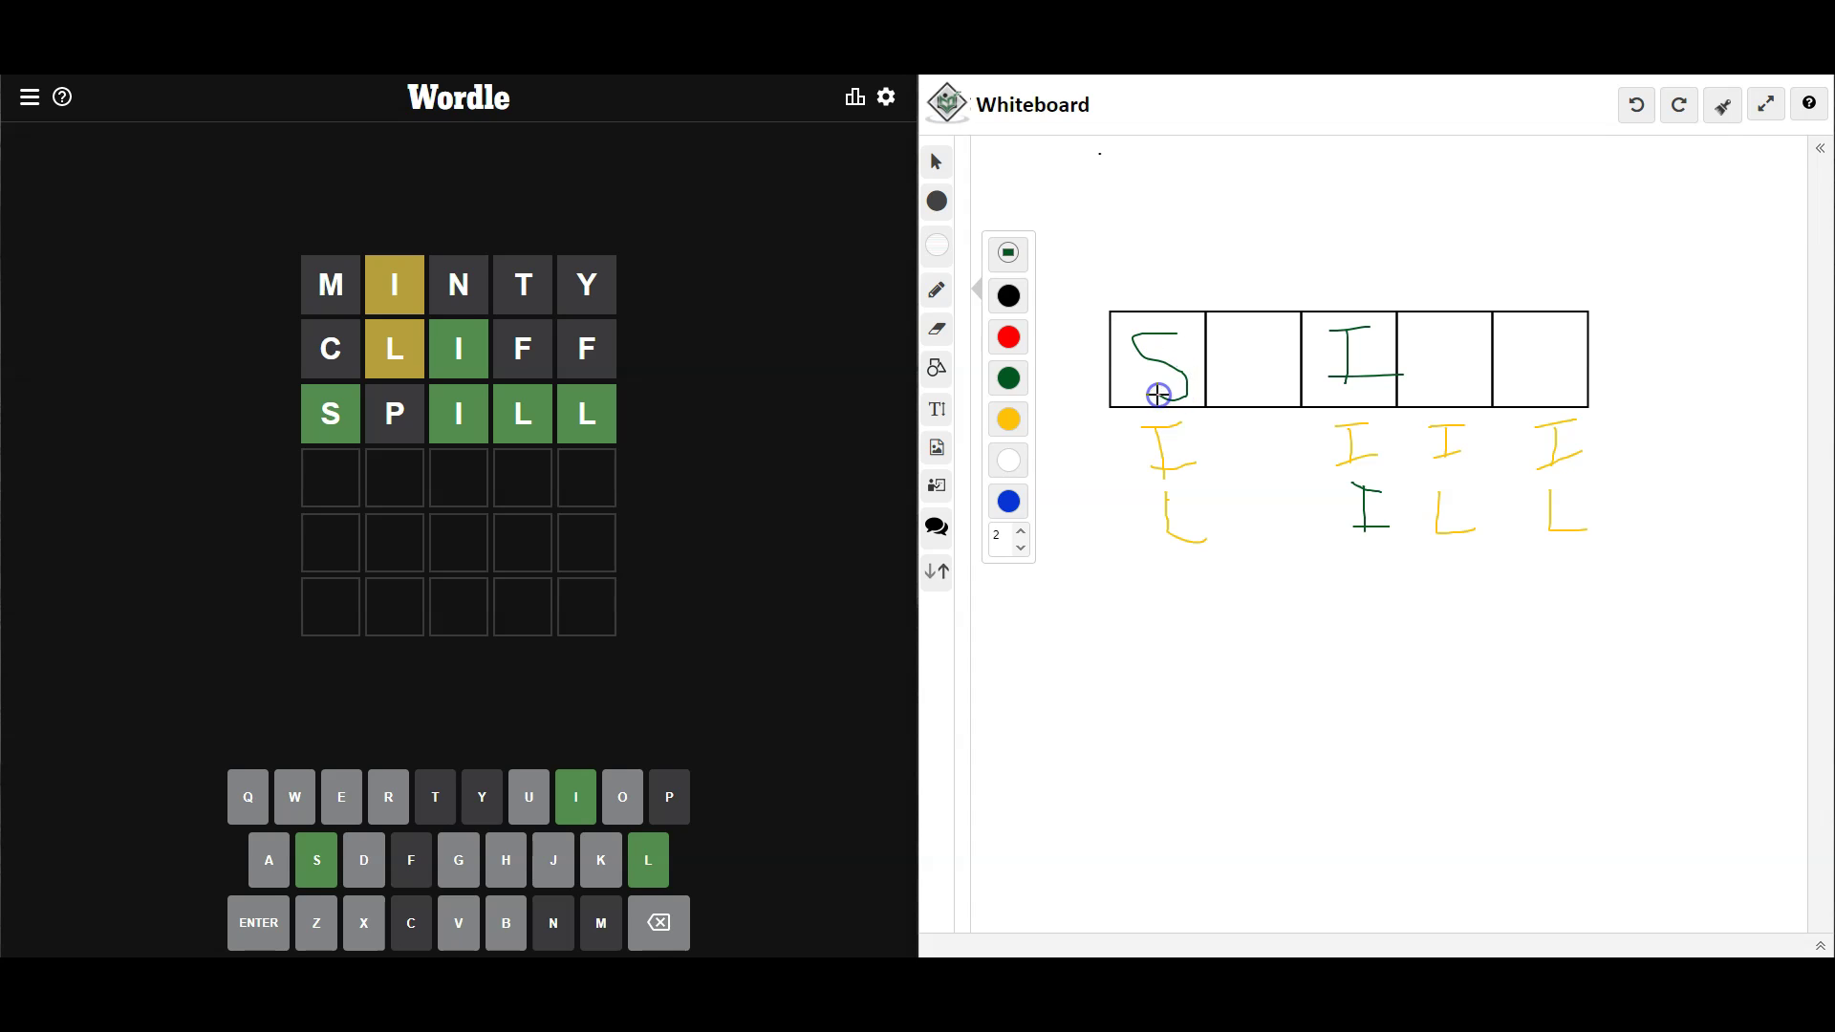
mouse_move(1441, 331)
left_mouse_down()
mouse_move(1441, 353)
mouse_move(1531, 371)
left_mouse_up()
left_click(334, 863)
left_click(619, 849)
Guess SKILL fourth, with every letter green except K
left_click(319, 865)
left_click(601, 864)
left_click(575, 797)
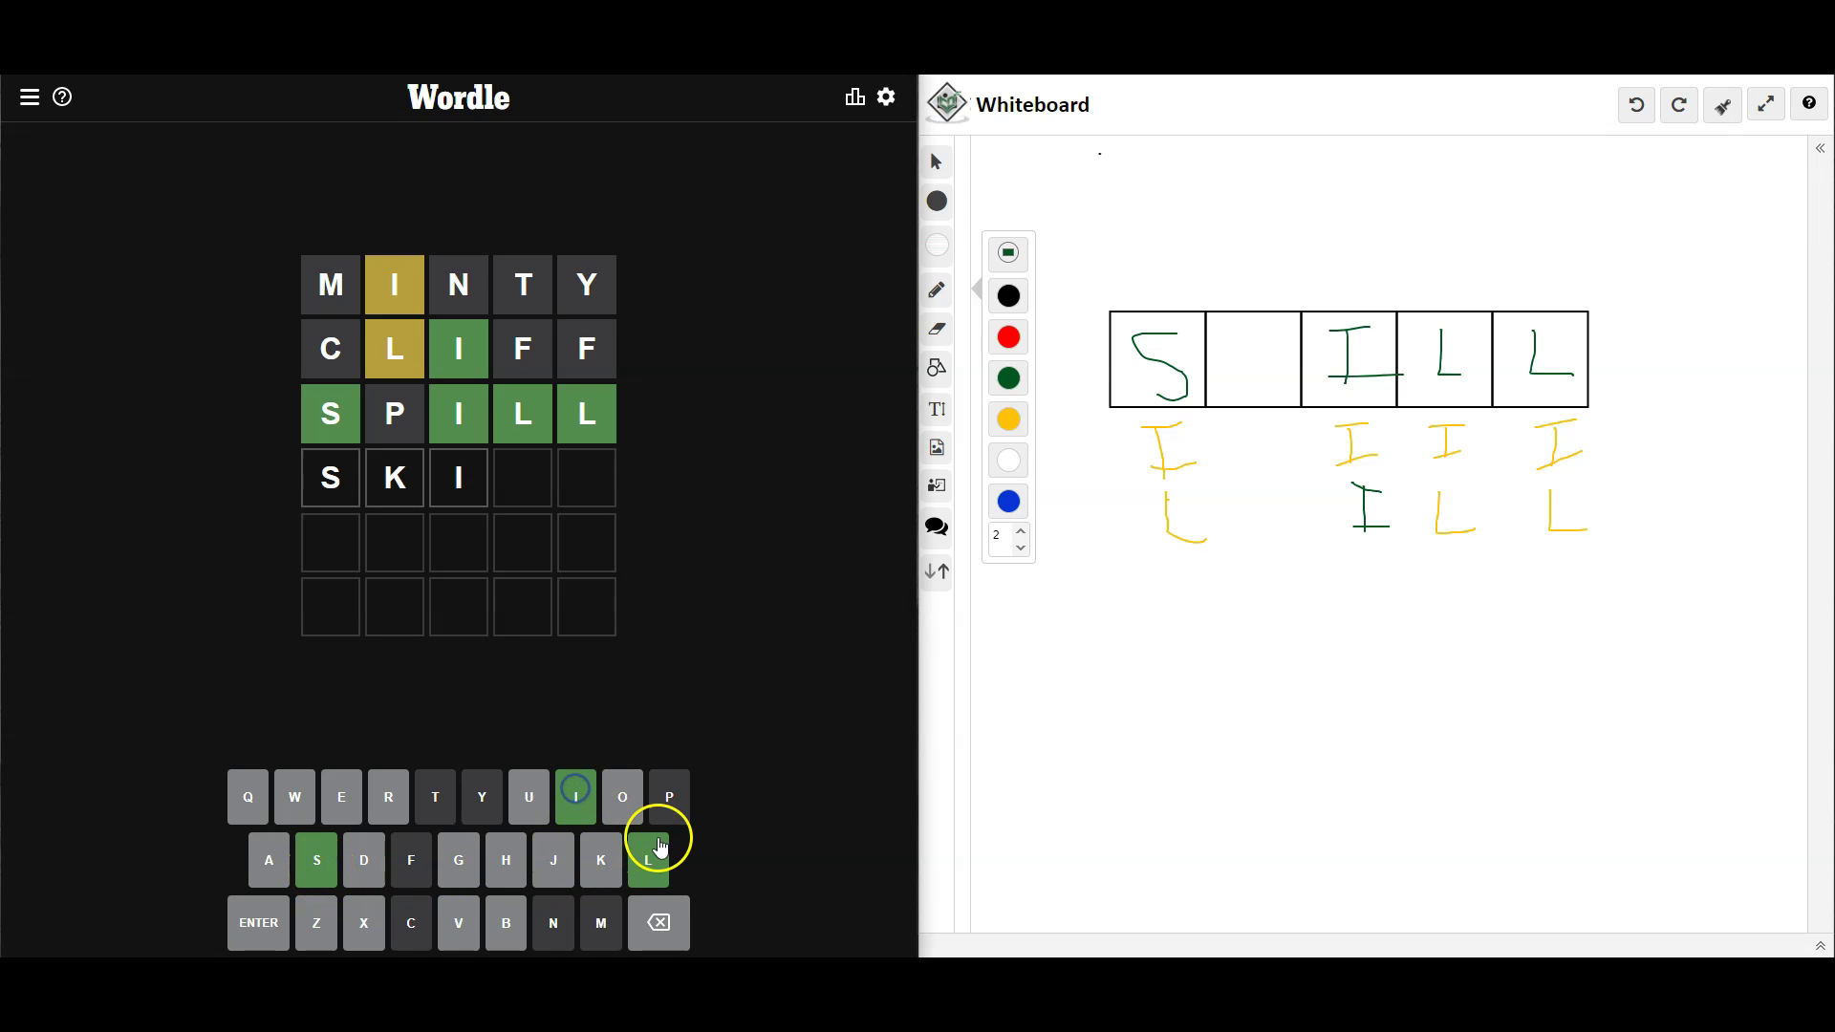
left_click(660, 849)
left_click(661, 849)
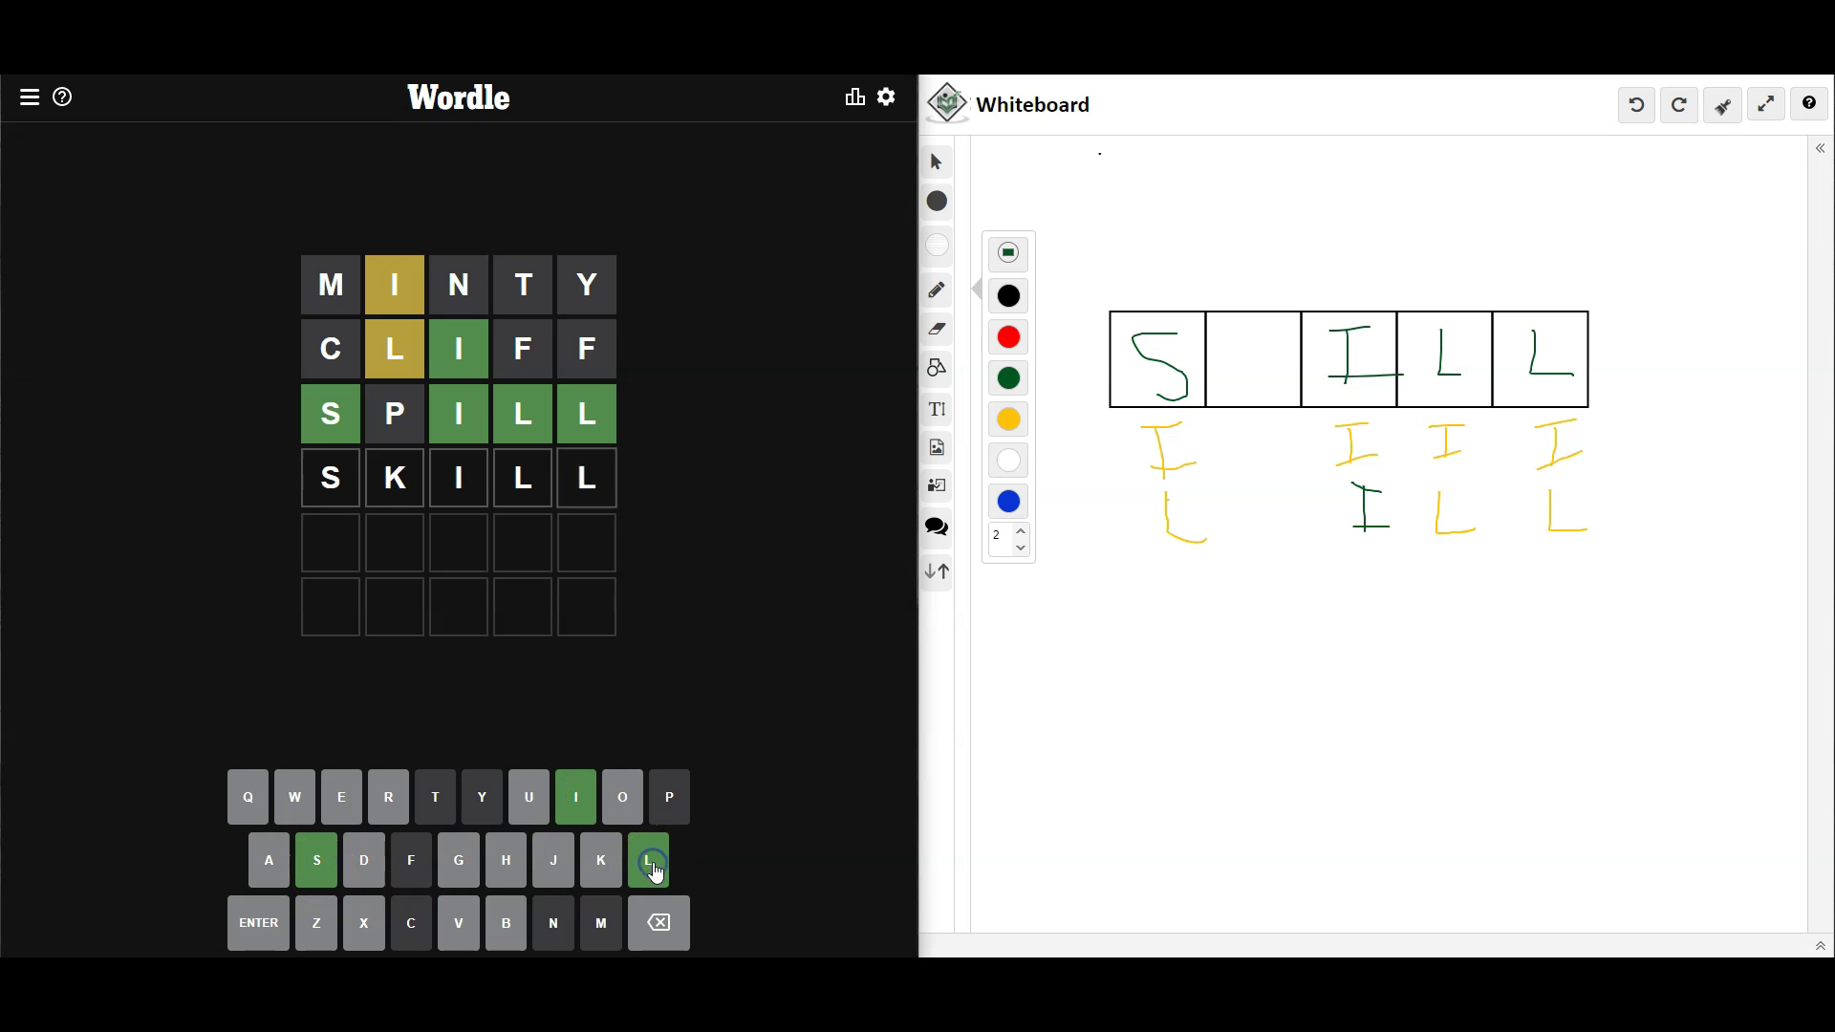
left_click(273, 925)
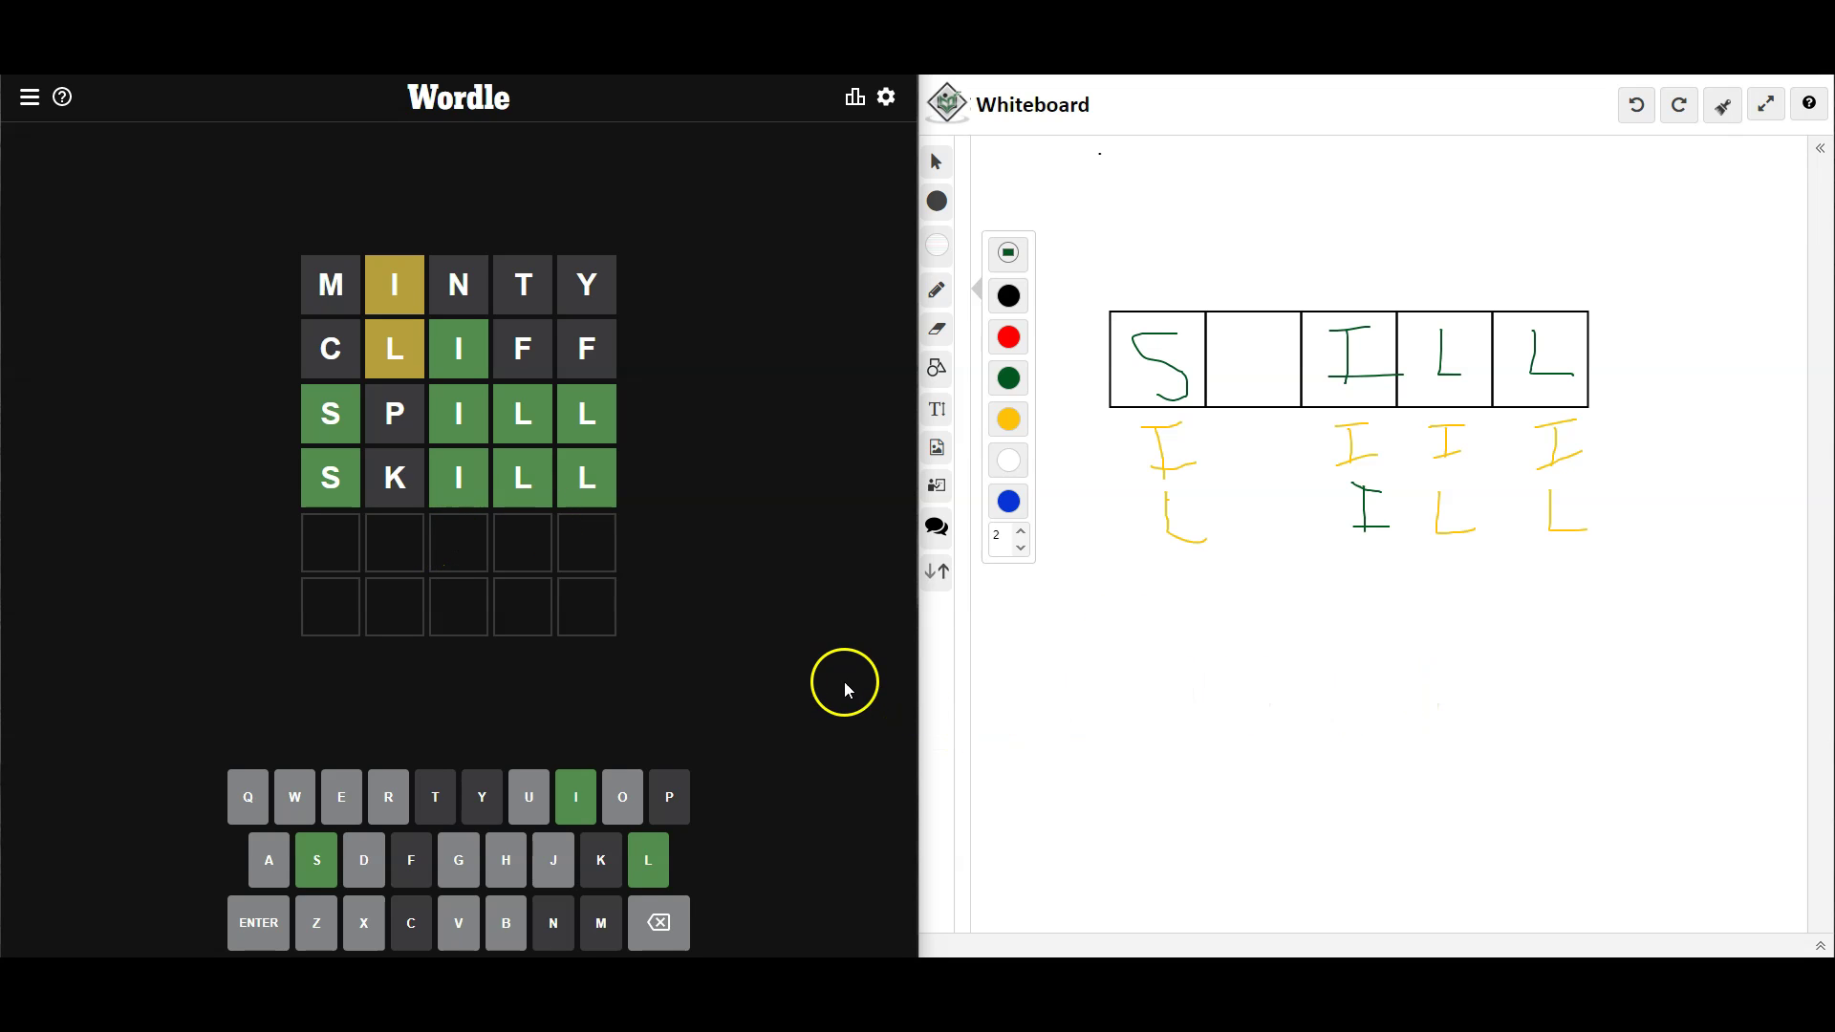
Note the eliminated K in black ink below the whiteboard boxes
left_click(1008, 295)
left_click_drag(1271, 566, 1272, 635)
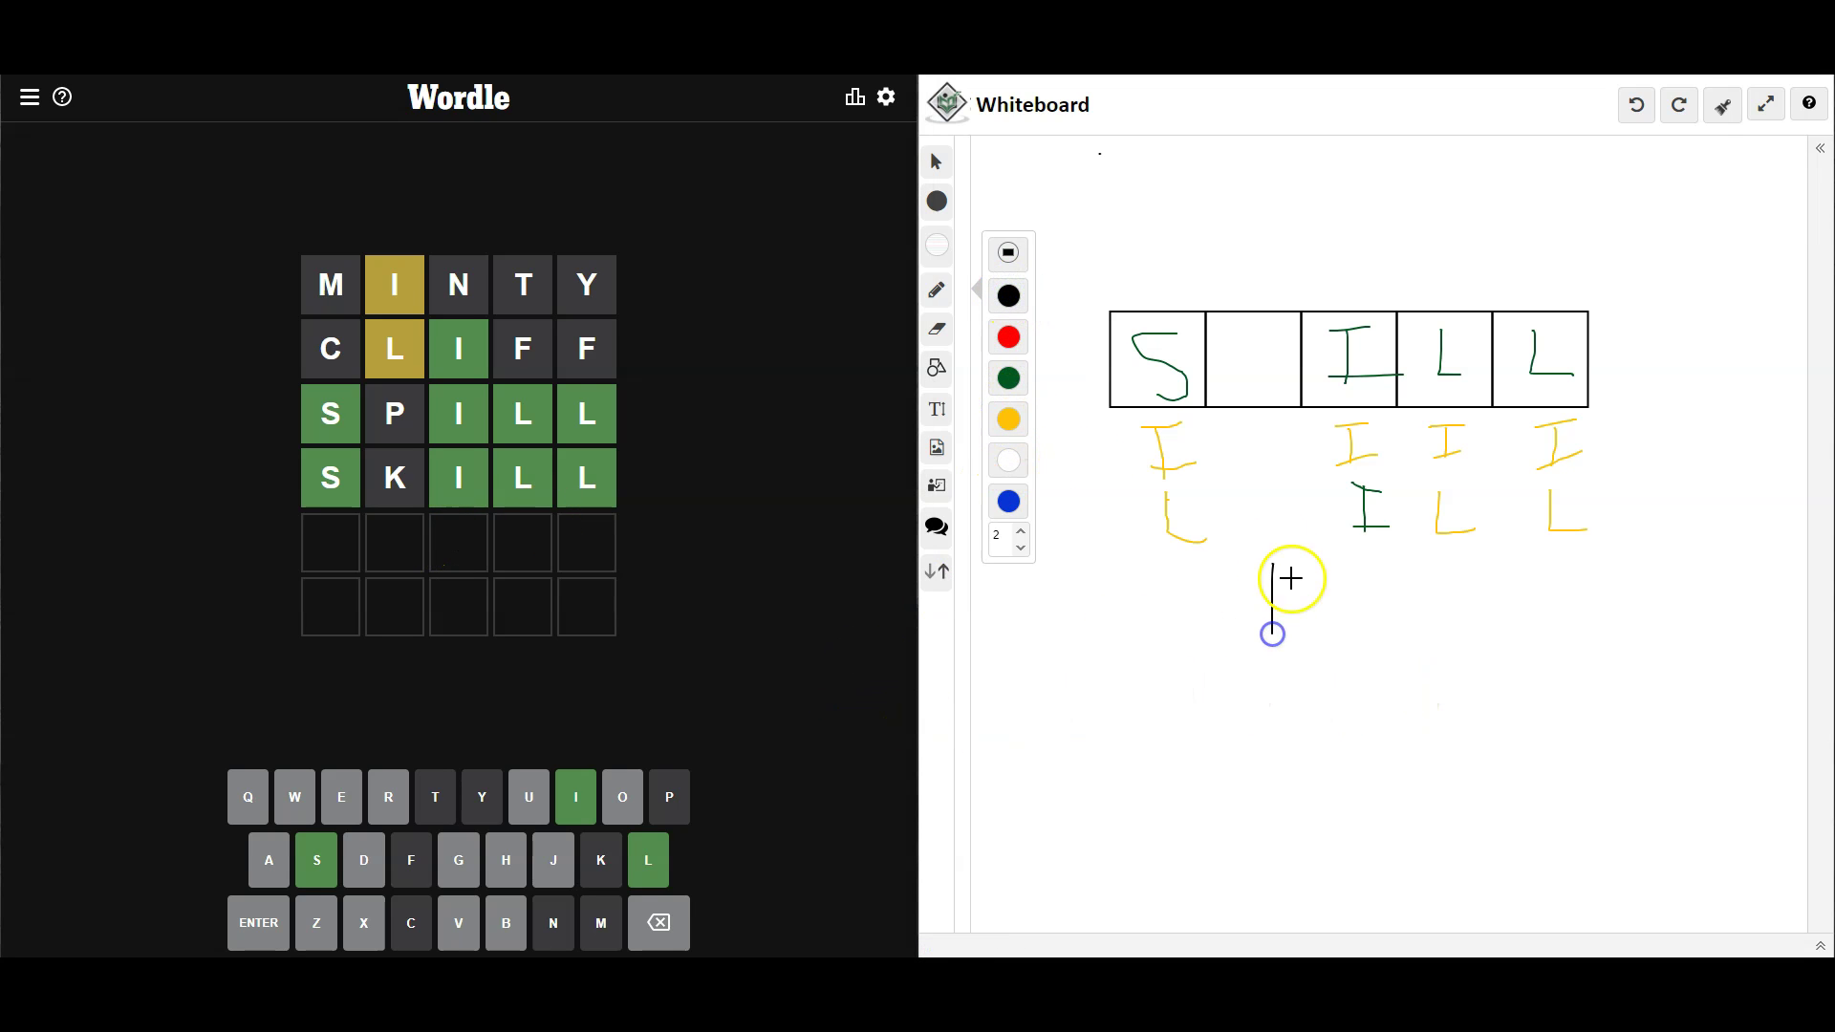
left_click_drag(1306, 562, 1314, 636)
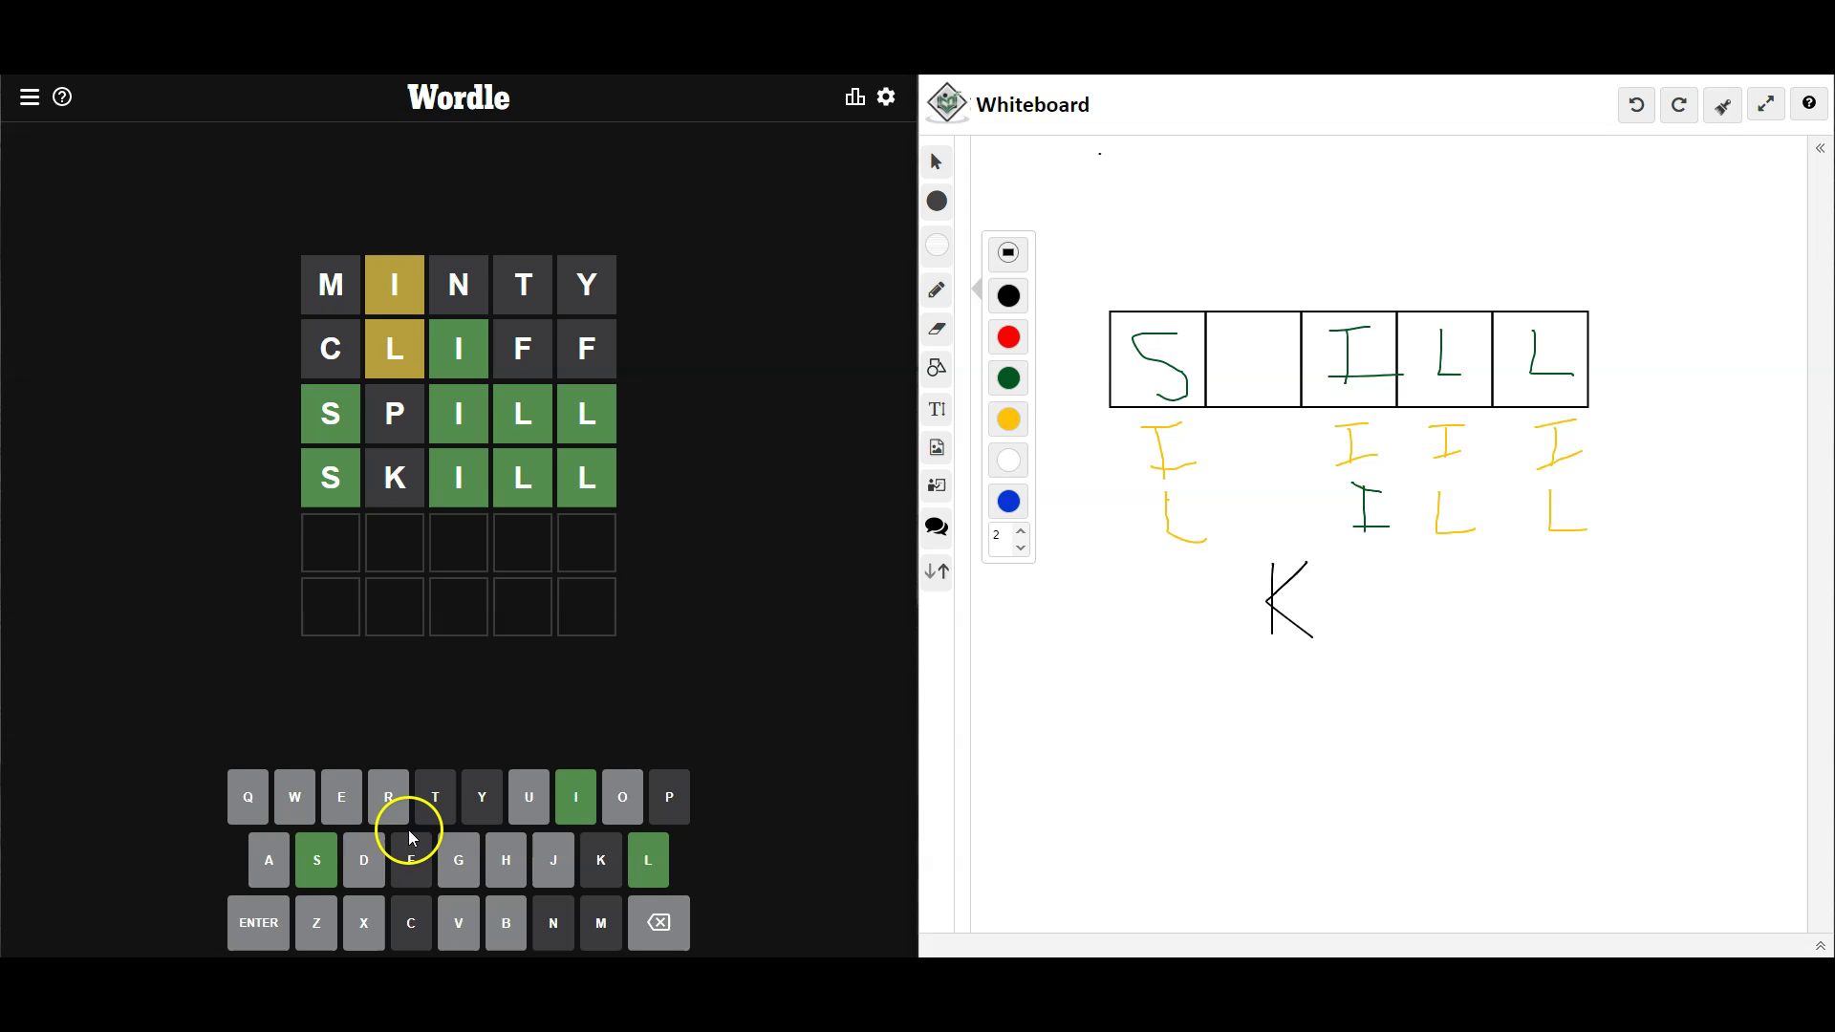
Win with SWILL as the fifth guess and start a green W in box 2
left_click(326, 861)
left_click(294, 798)
left_click(574, 797)
left_click(649, 861)
left_click(648, 861)
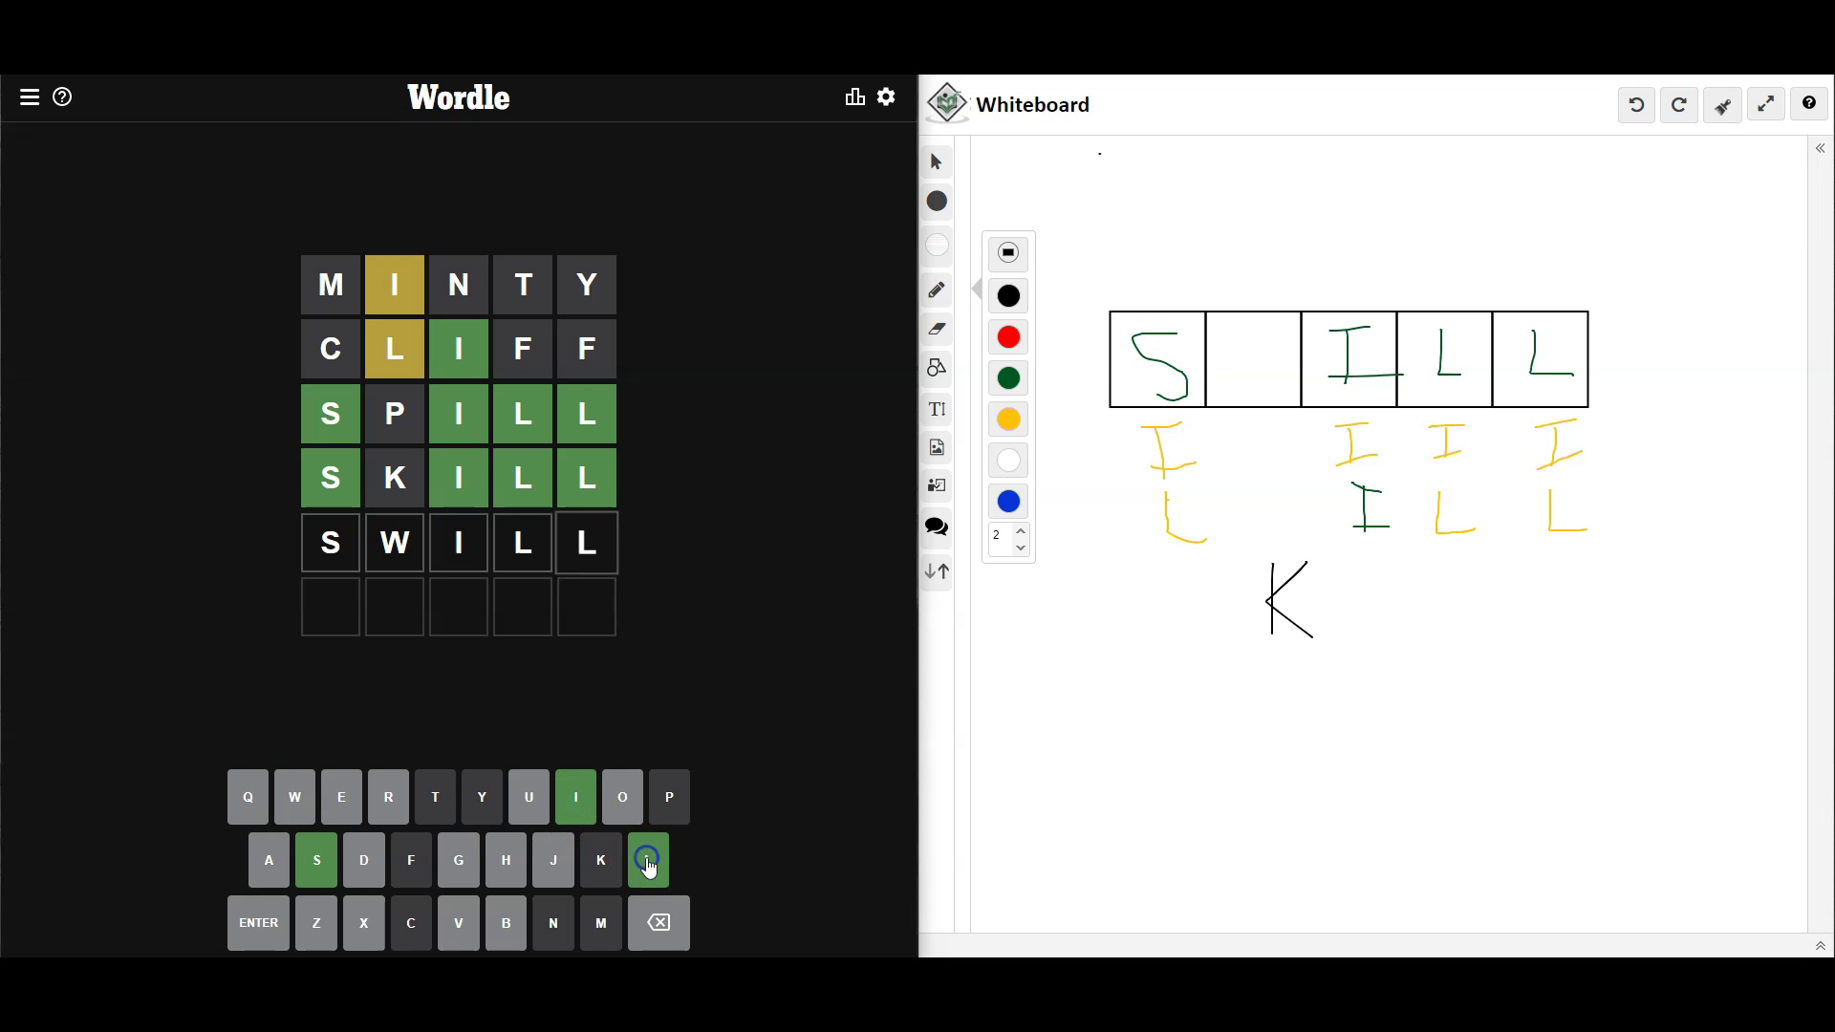
left_click(266, 921)
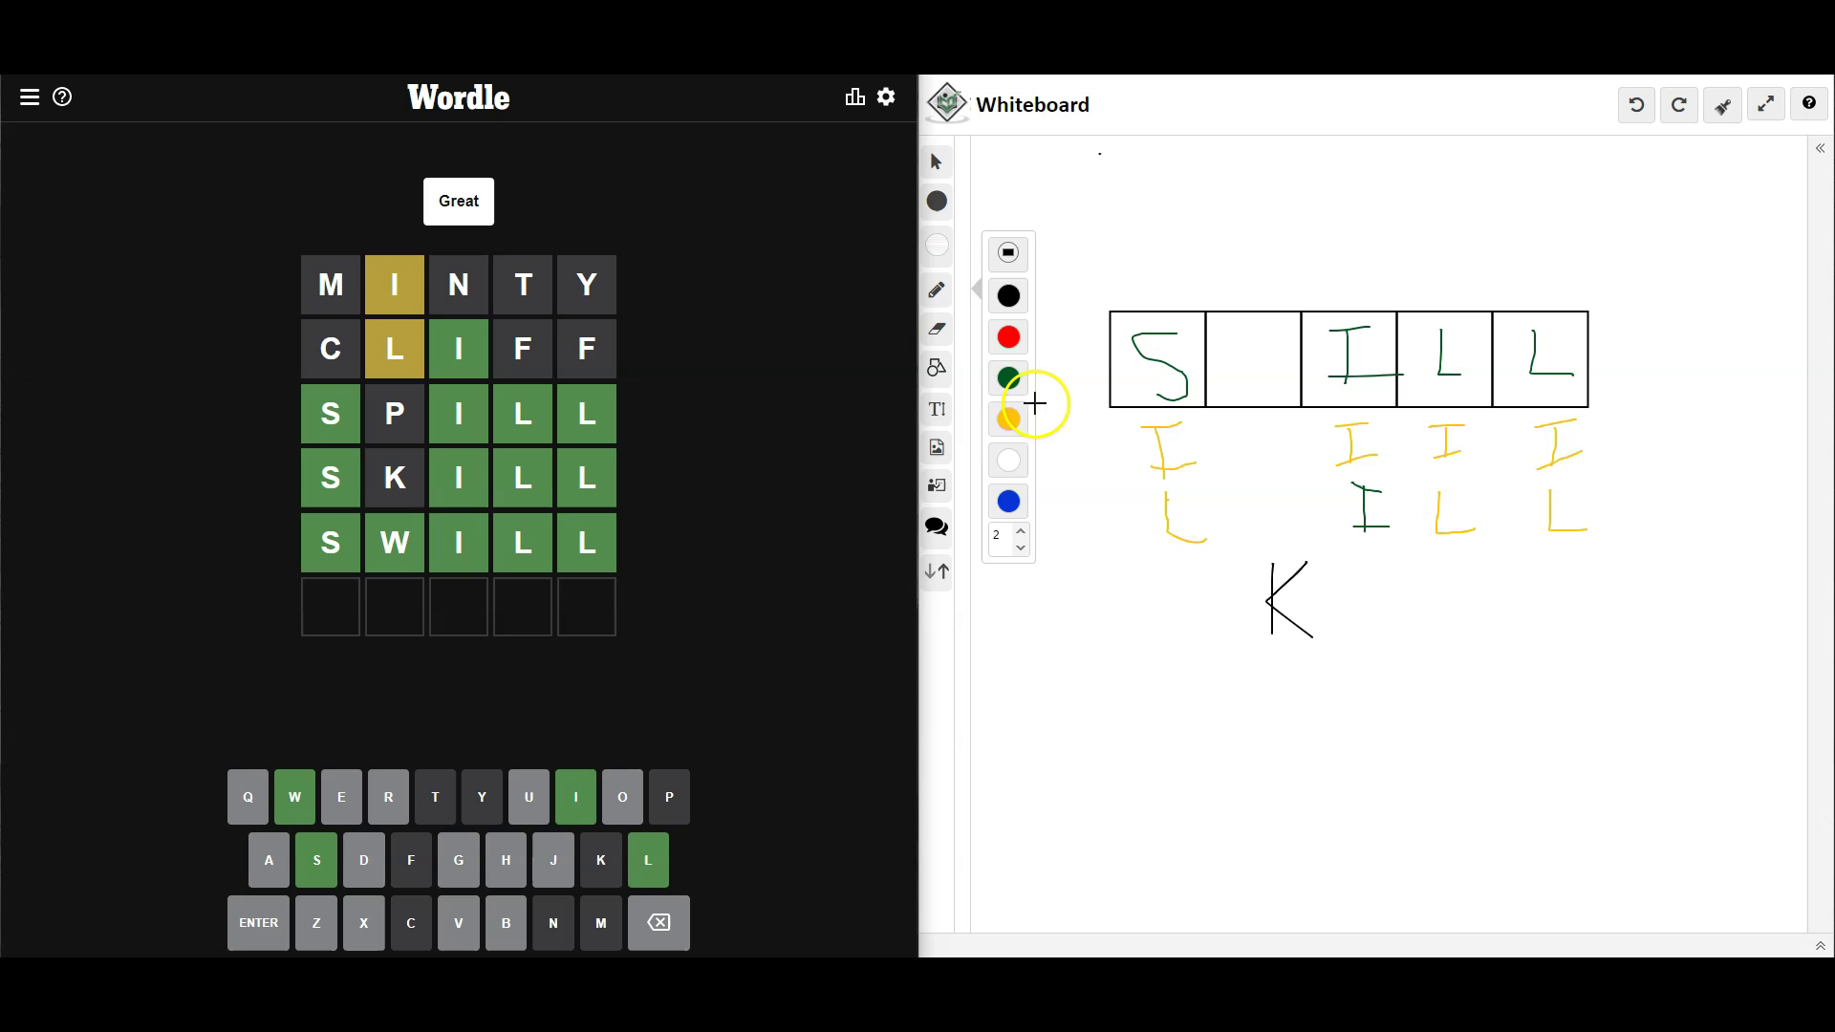
left_click(1008, 379)
mouse_move(1235, 336)
left_mouse_down()
mouse_move(1250, 388)
mouse_move(1272, 318)
left_mouse_up()
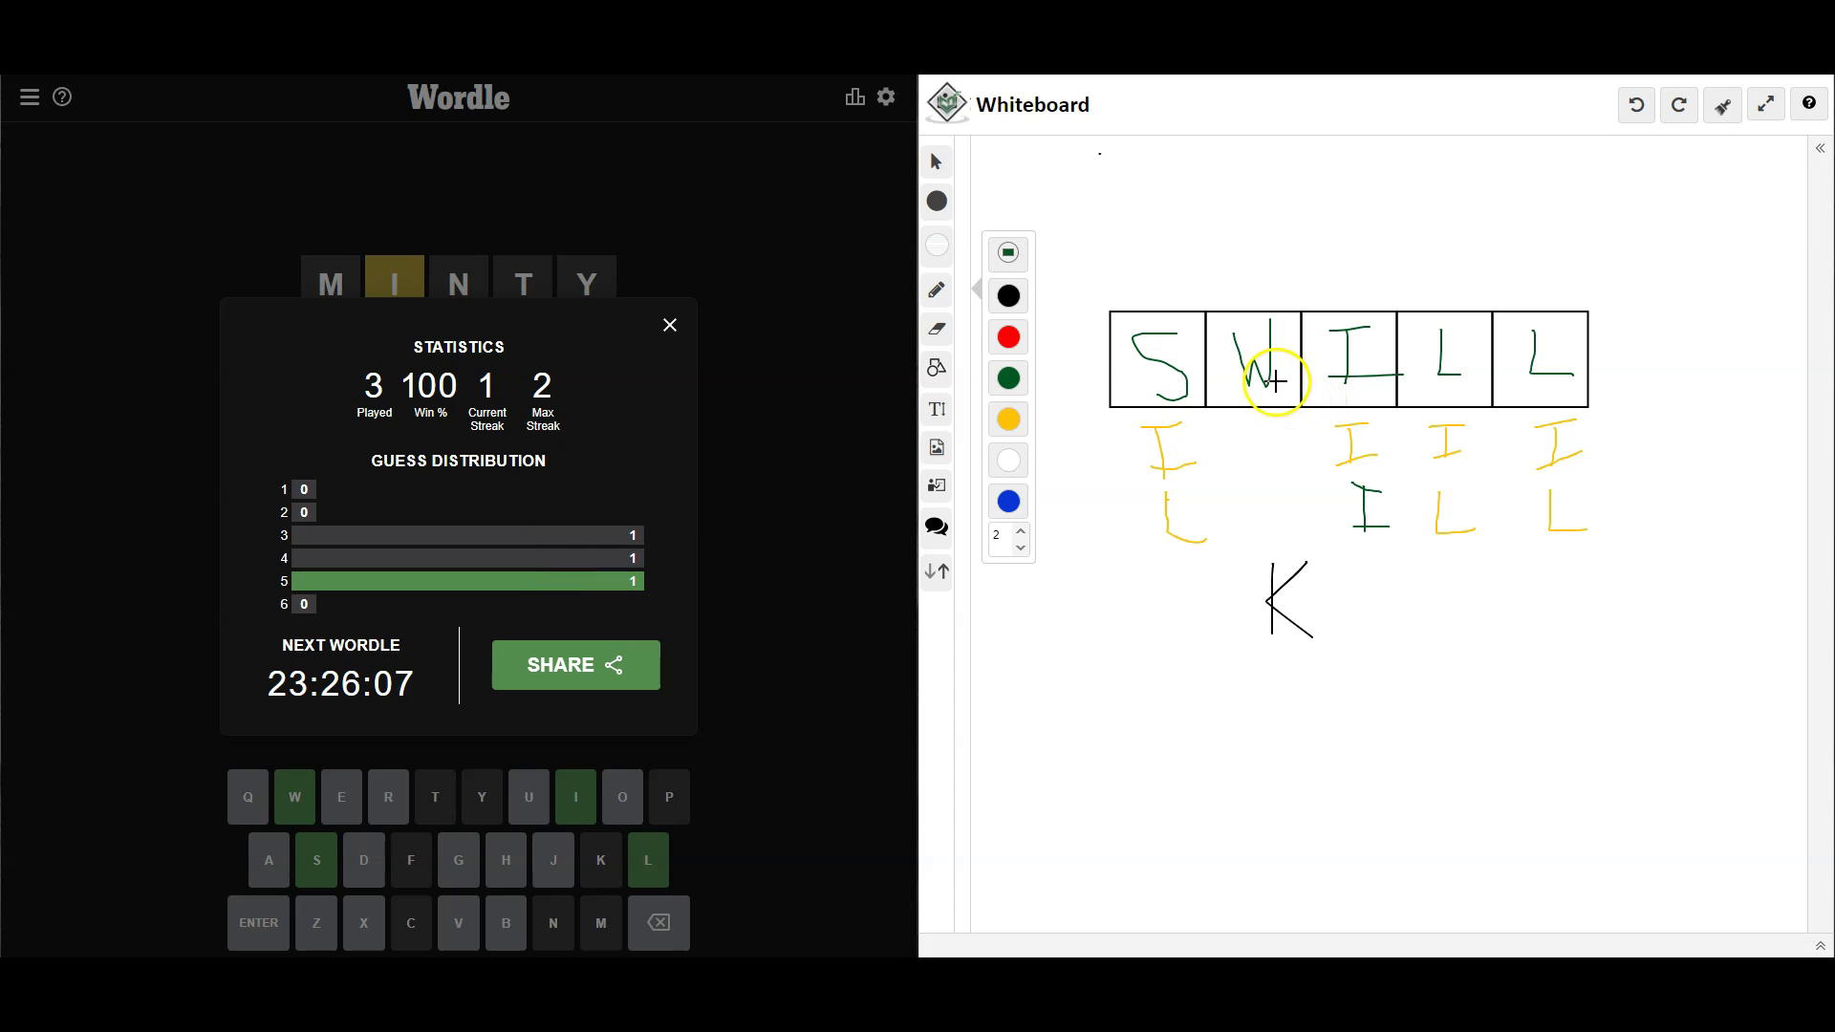
Undo the stray stroke through the W box and close the statistics popup
key("ctrl+z")
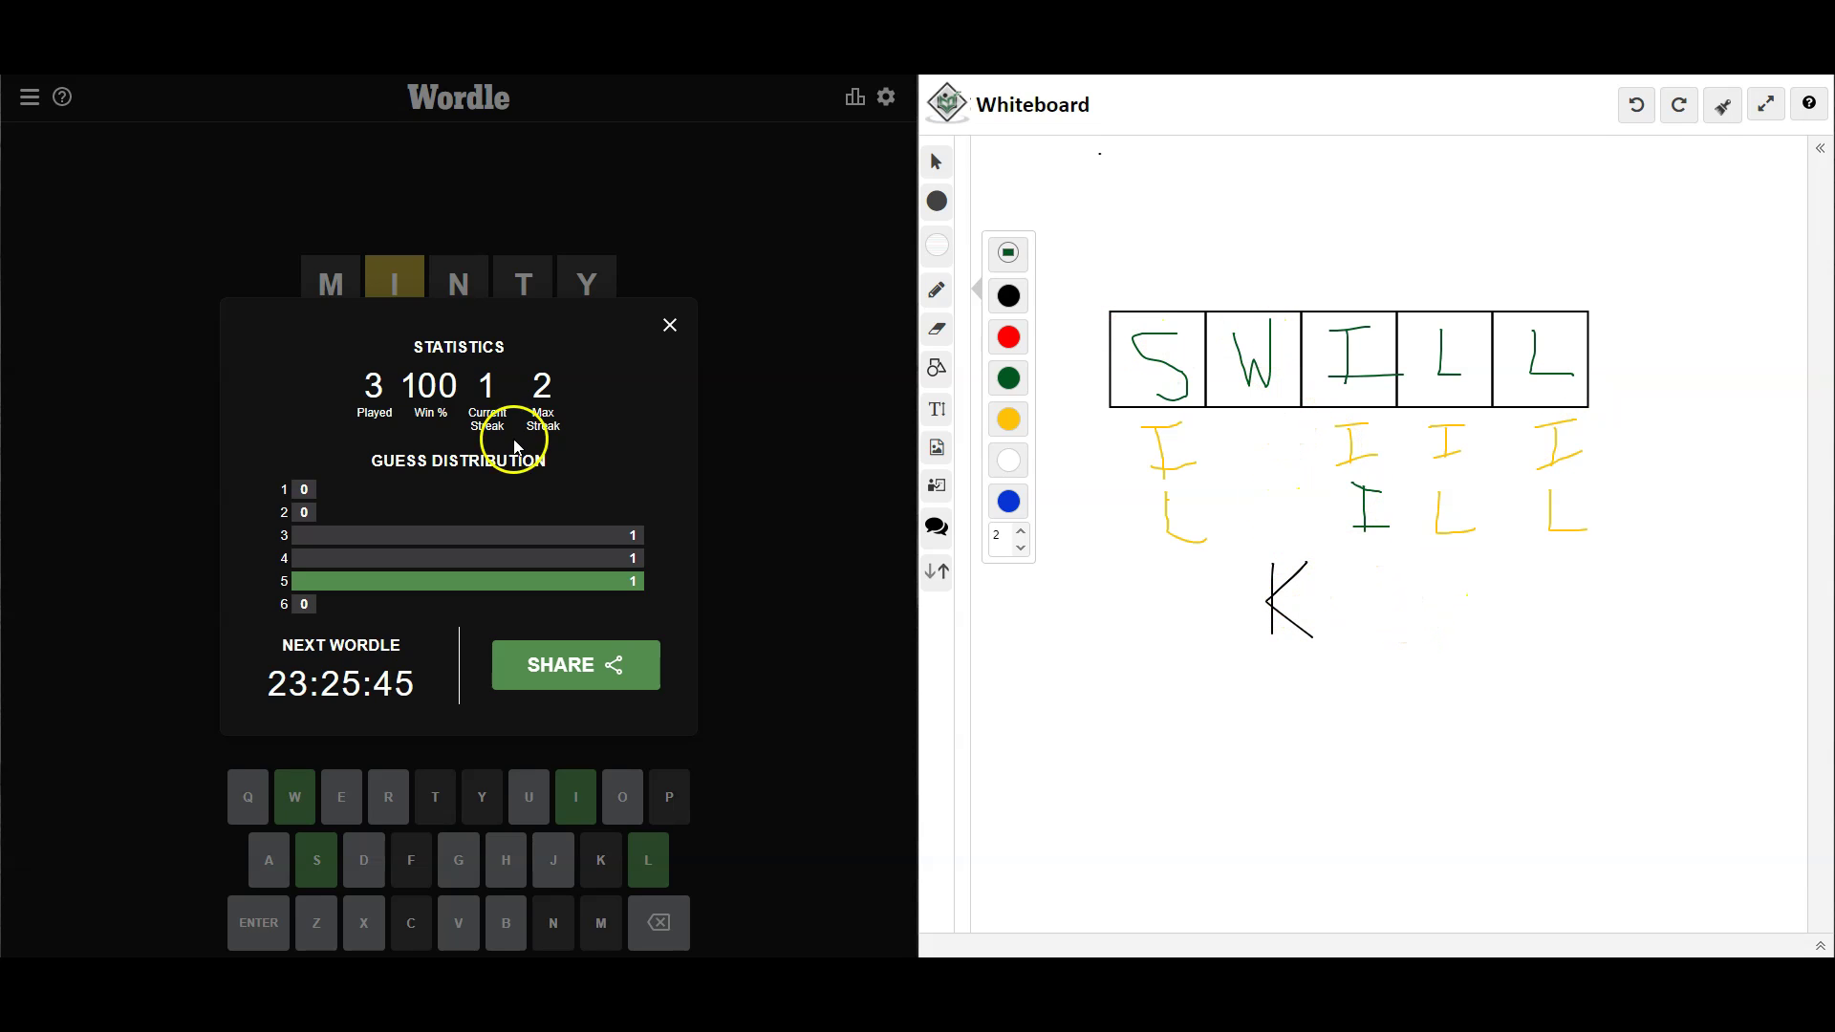
left_click(671, 330)
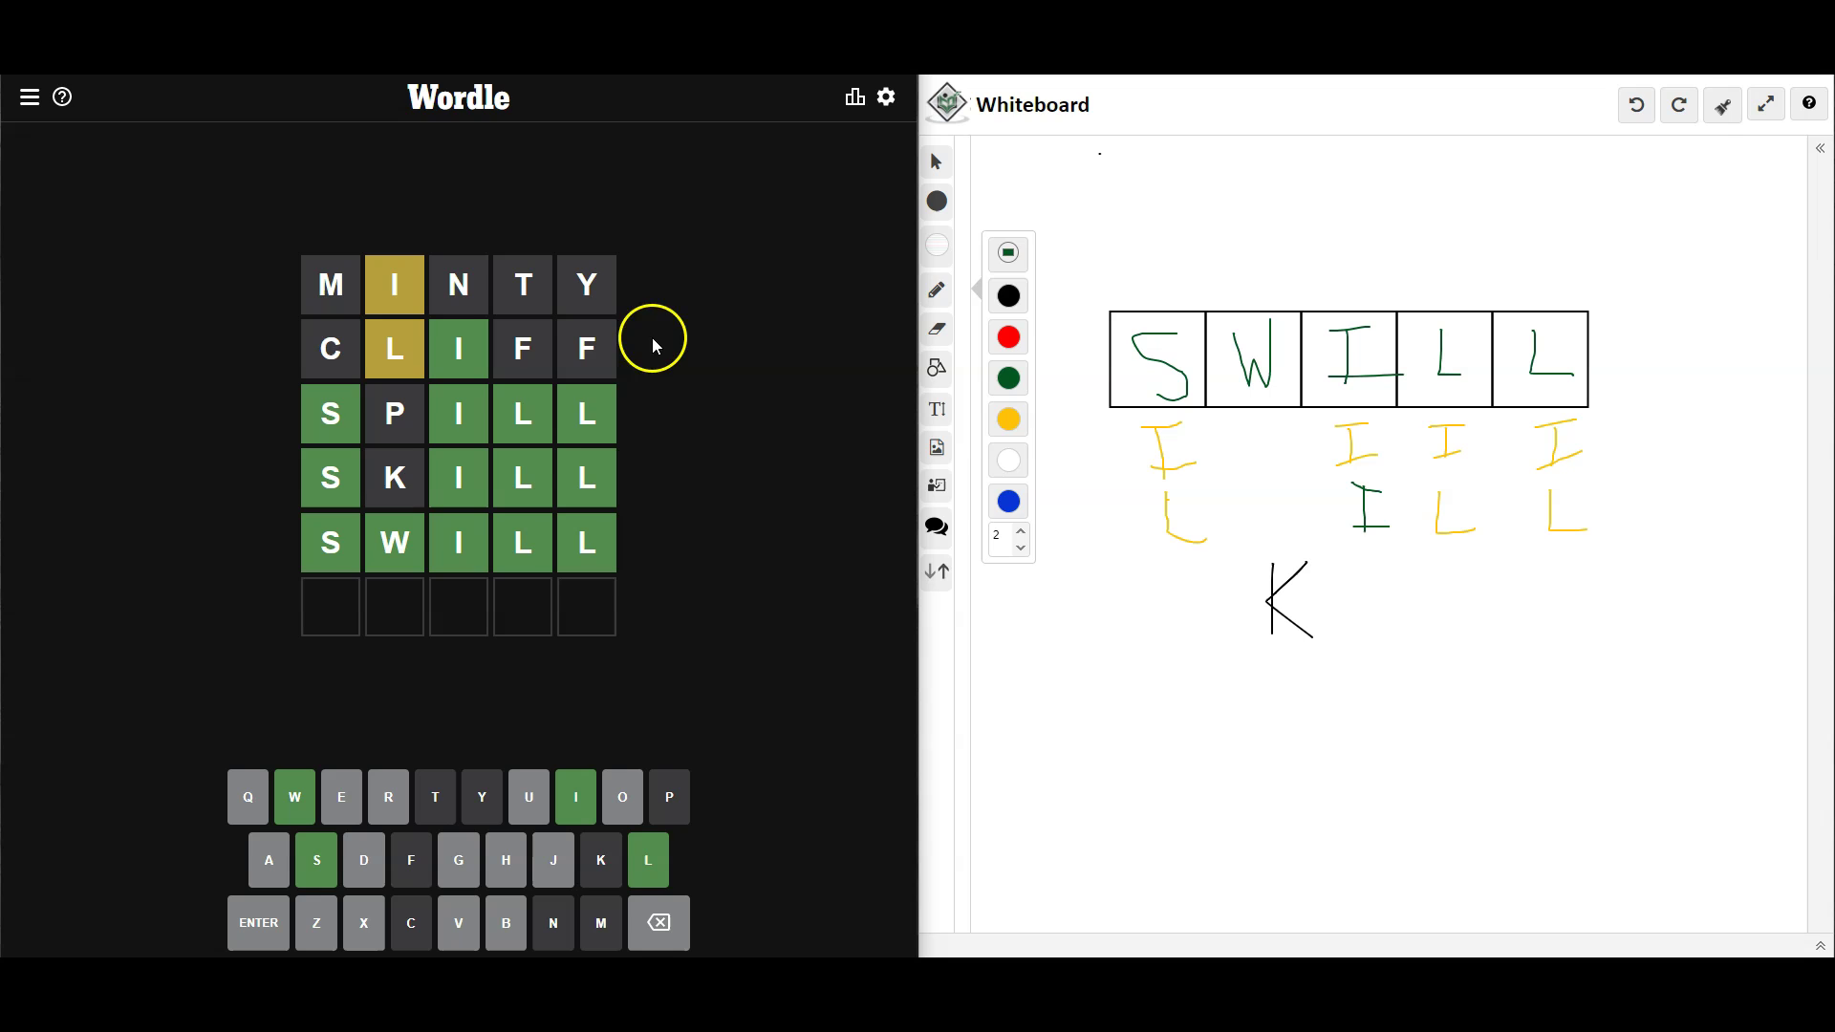